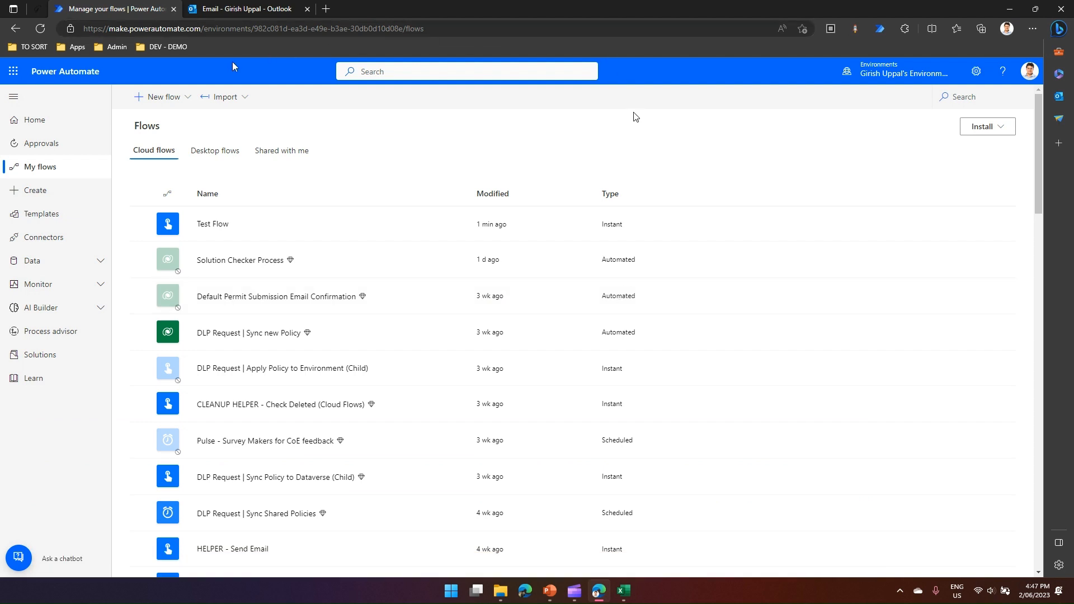
Create an instant cloud flow named "Ask User Options" that uses the "Manually trigger a flow" trigger.
left_click(190, 100)
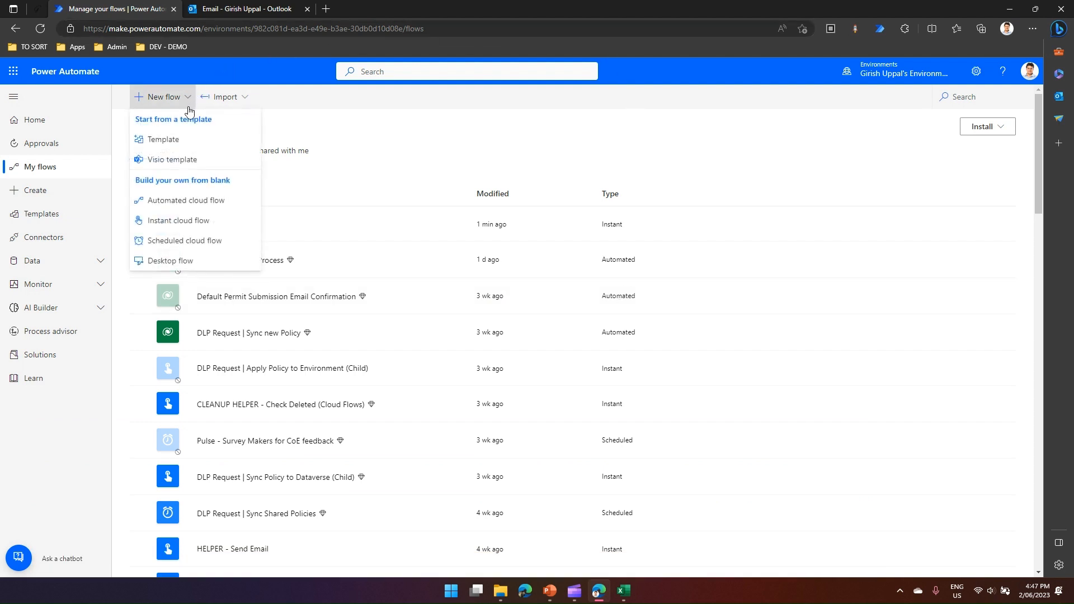
left_click(202, 221)
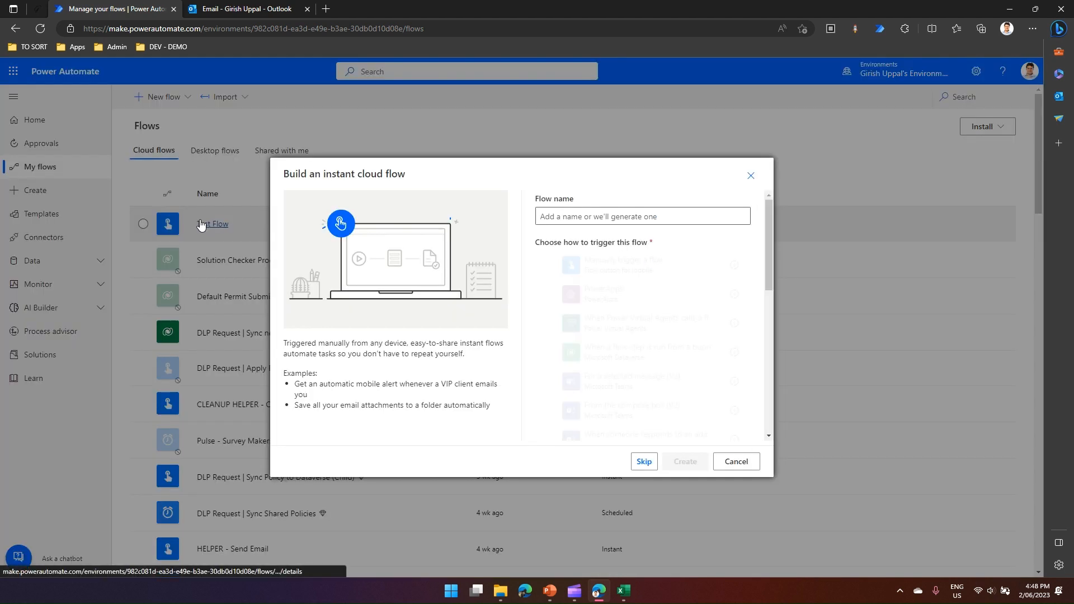
left_click(598, 213)
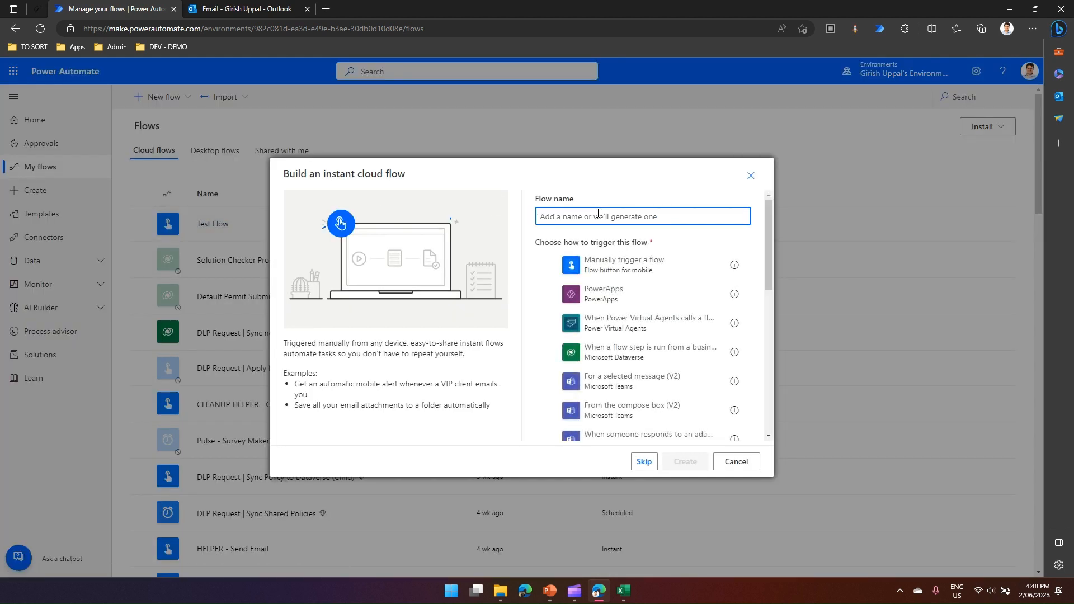
type("Ask User Options")
left_click(615, 265)
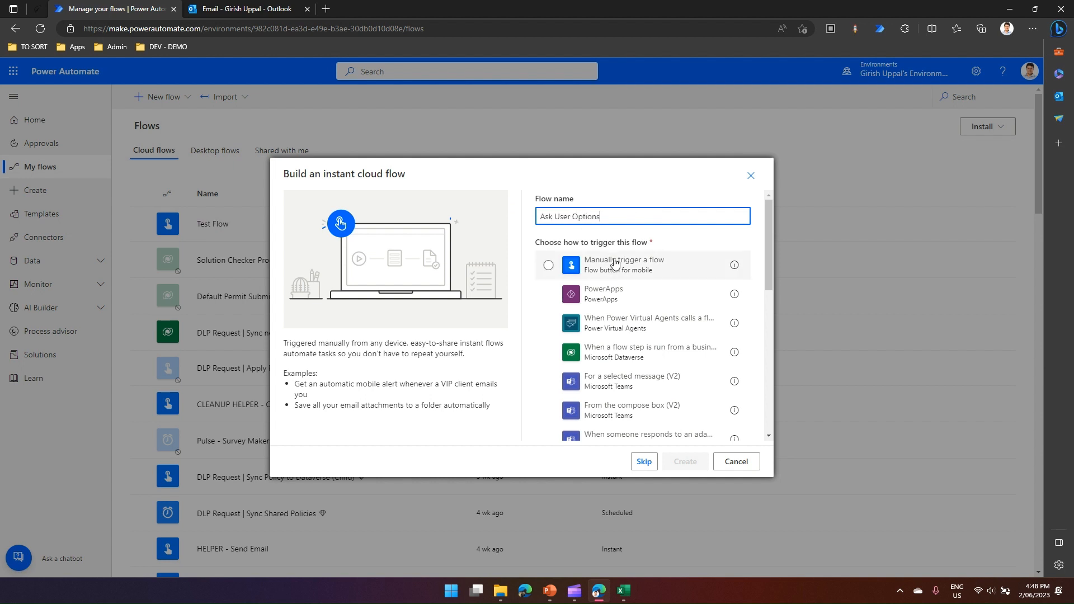
left_click(694, 463)
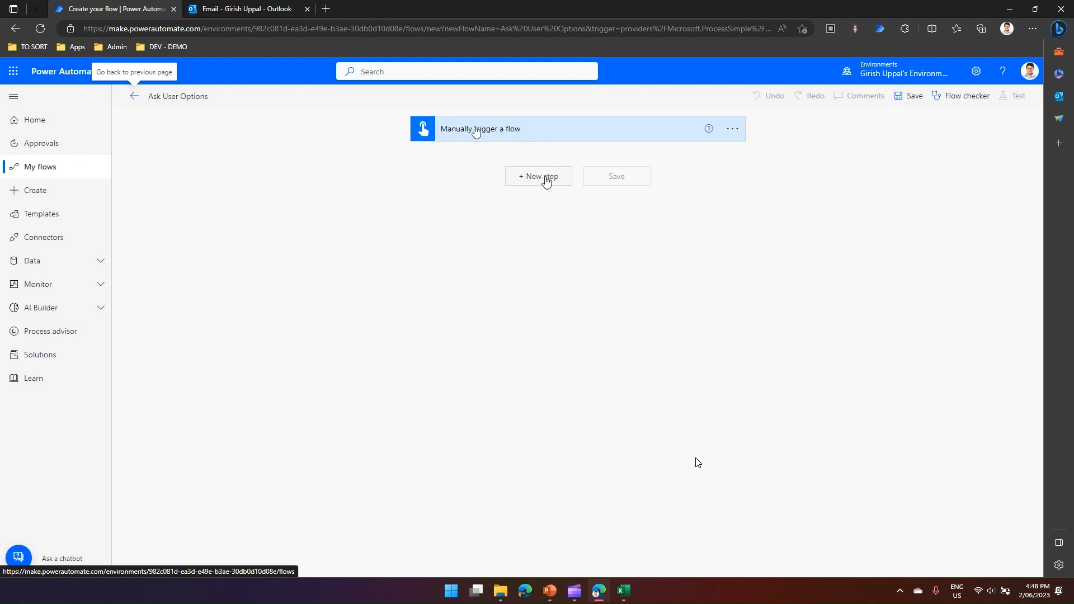
Add the Office 365 Outlook action "Send email with options" as a new step after the trigger.
left_click(546, 177)
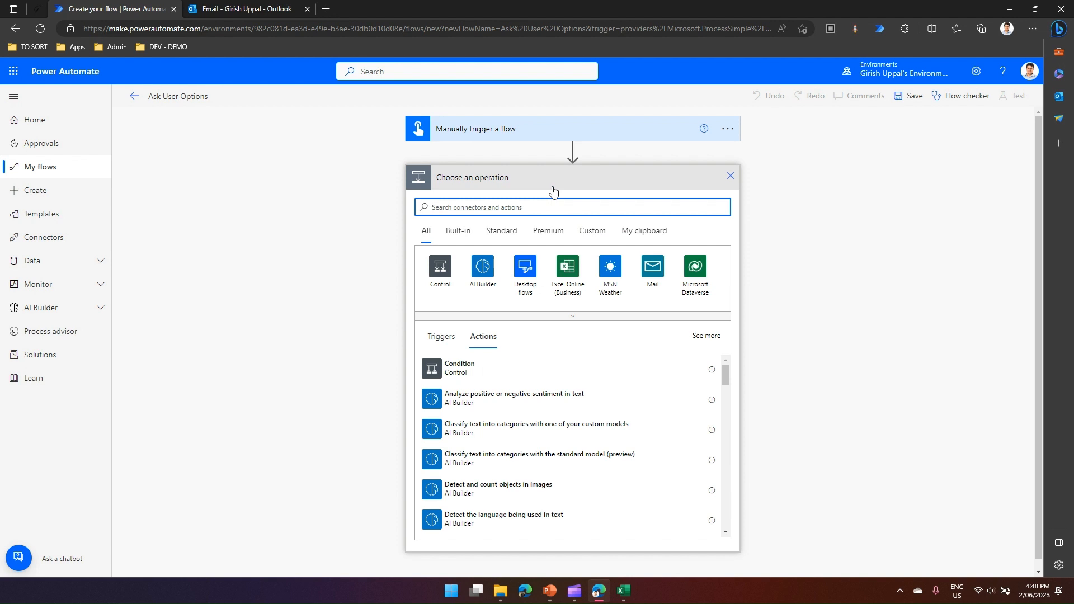
type("email")
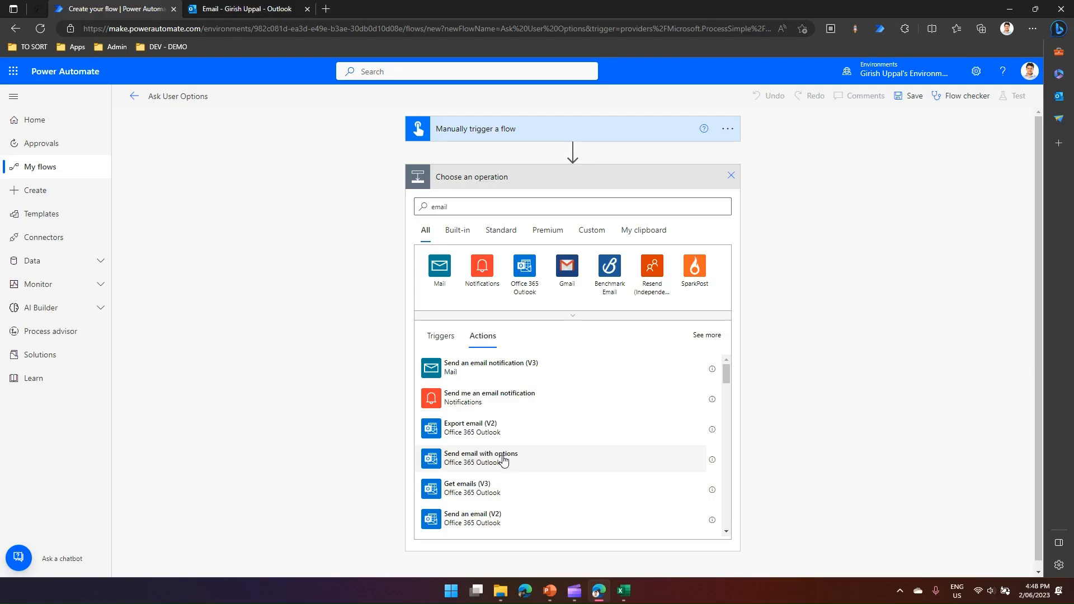
left_click(504, 460)
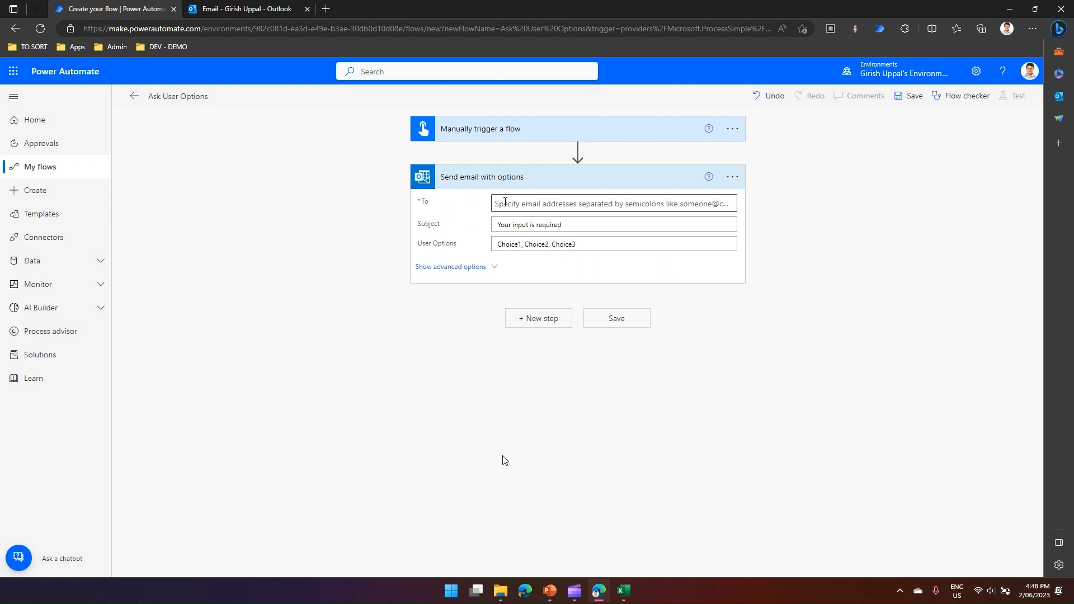
Set the recipient of the options email to the flow owner's own account from the suggested people.
left_click(506, 202)
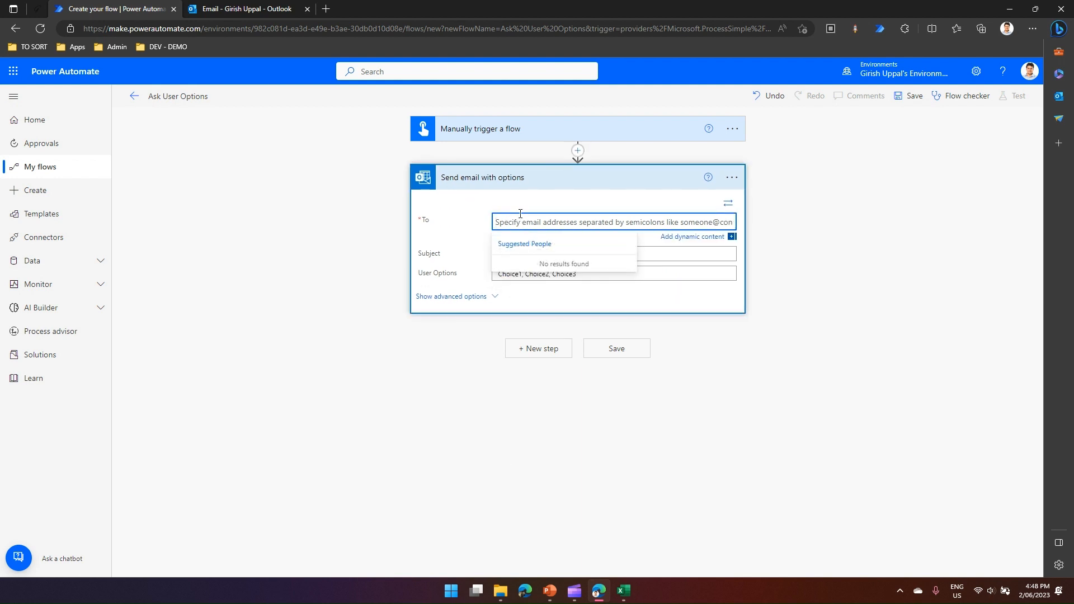
type("giris")
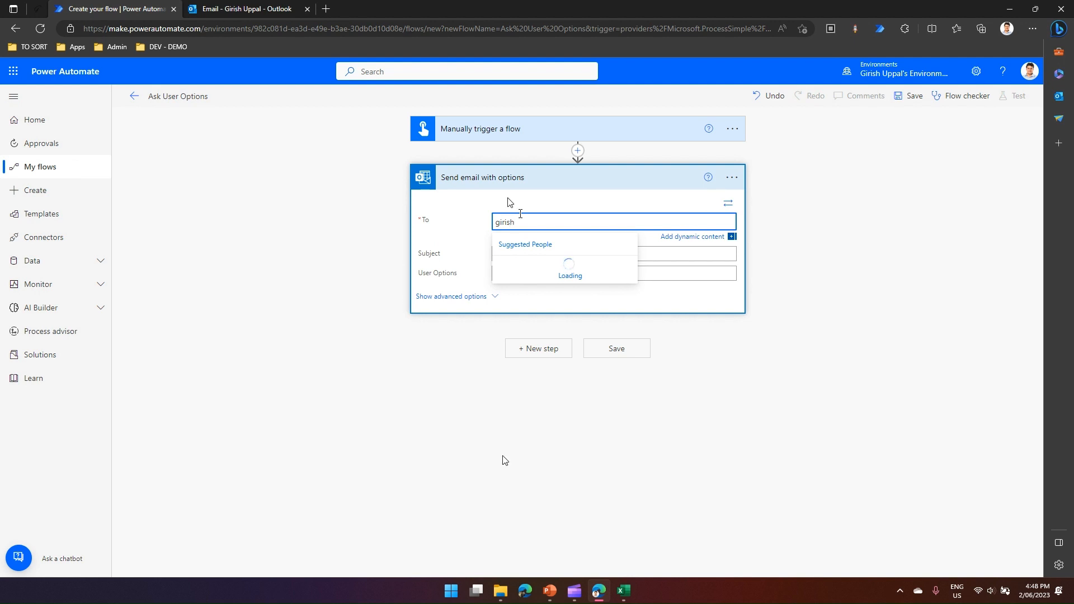
type("h")
left_click(553, 265)
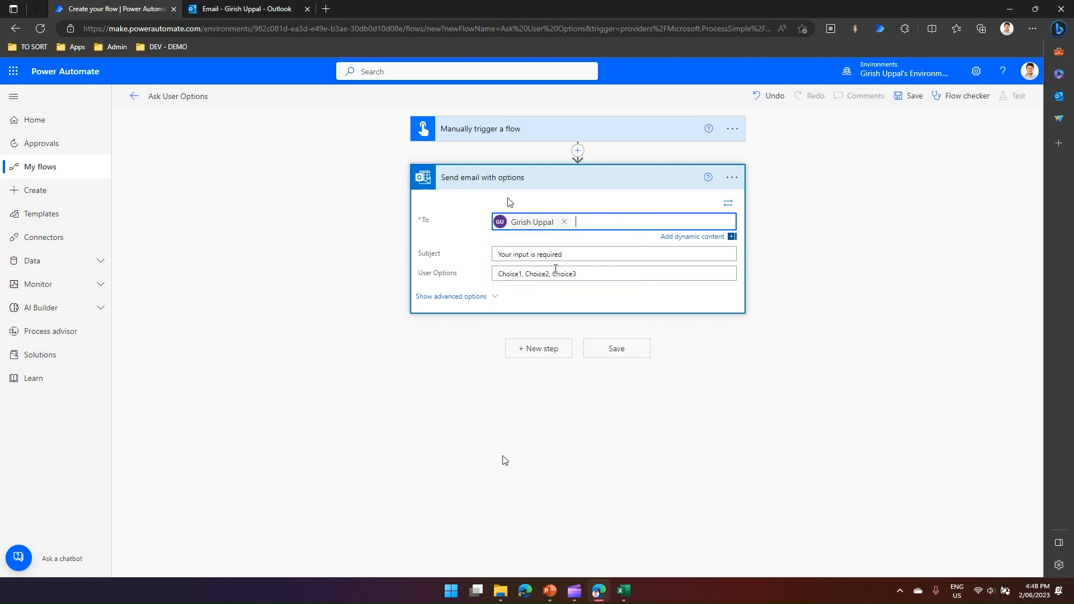
Replace the email's default subject with "What is your favorite place to visit ?".
triple_click(559, 254)
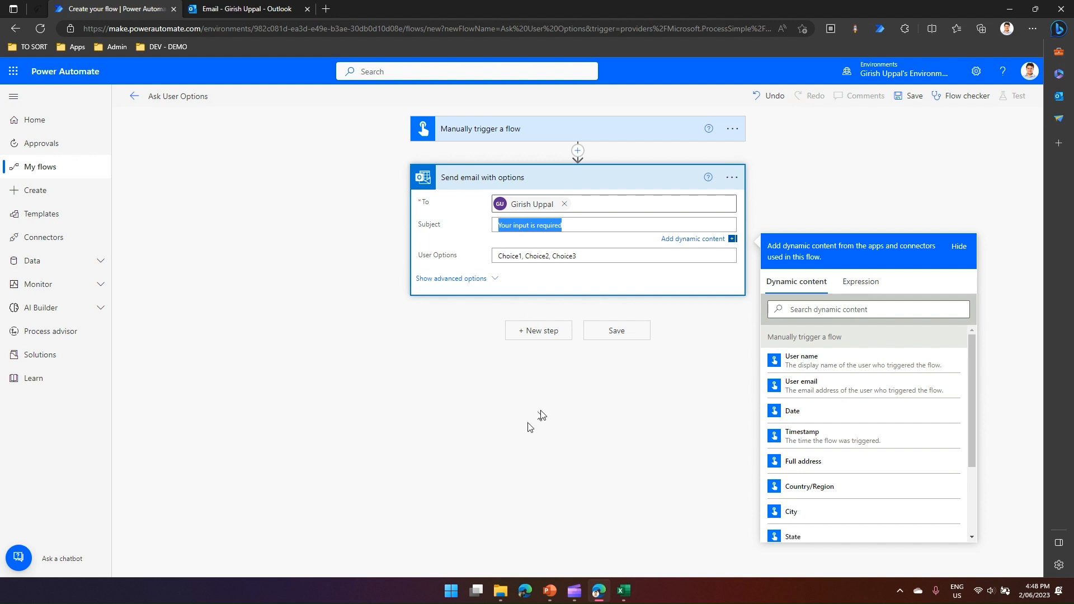
left_click(531, 426)
left_click_drag(571, 231, 498, 226)
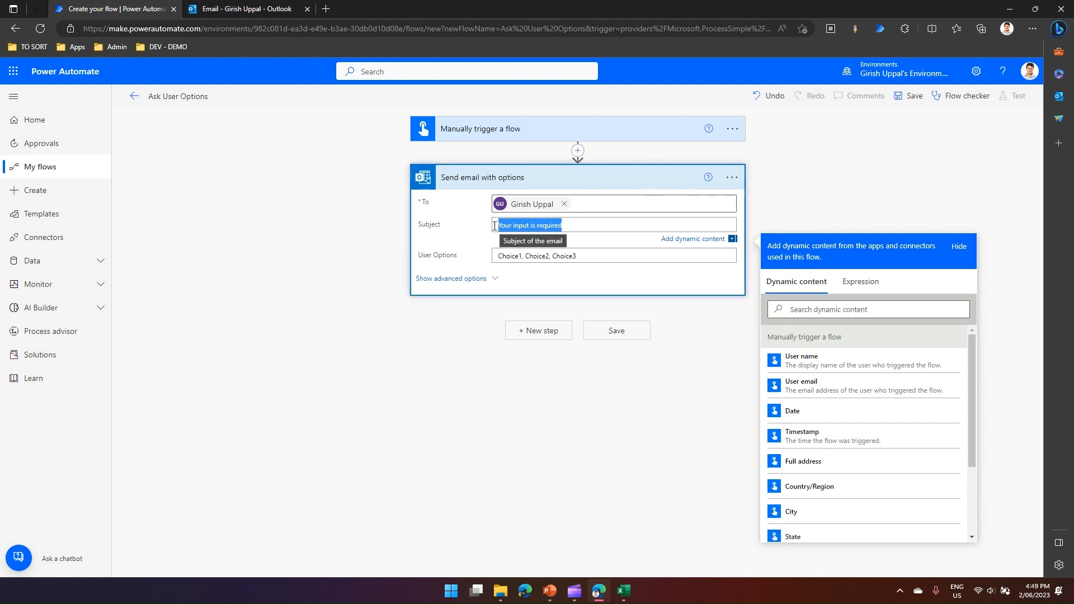
type("What is")
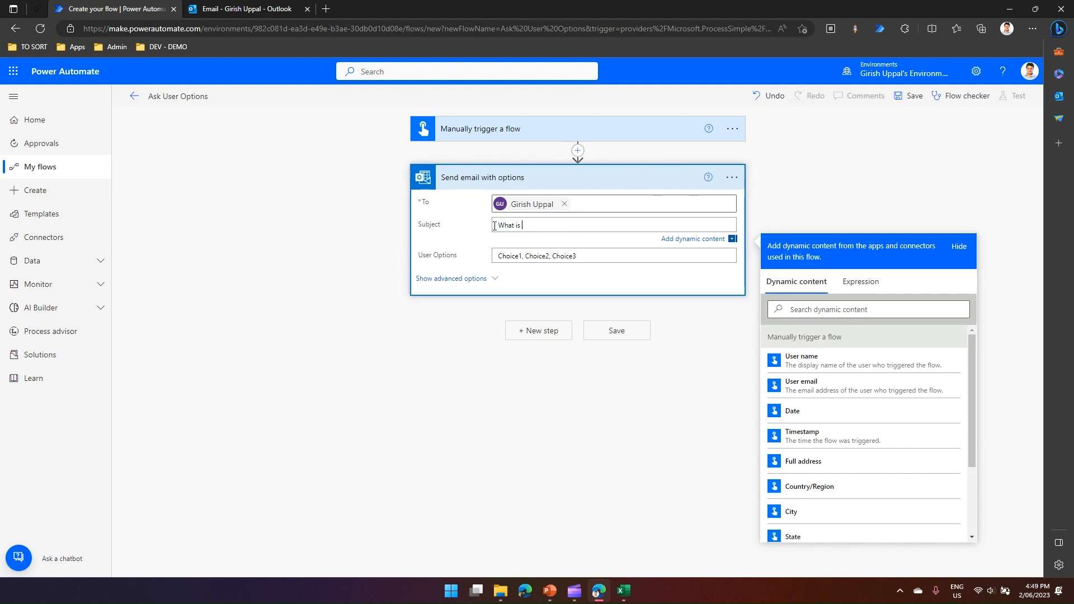
type(" your favorite place to visit ?")
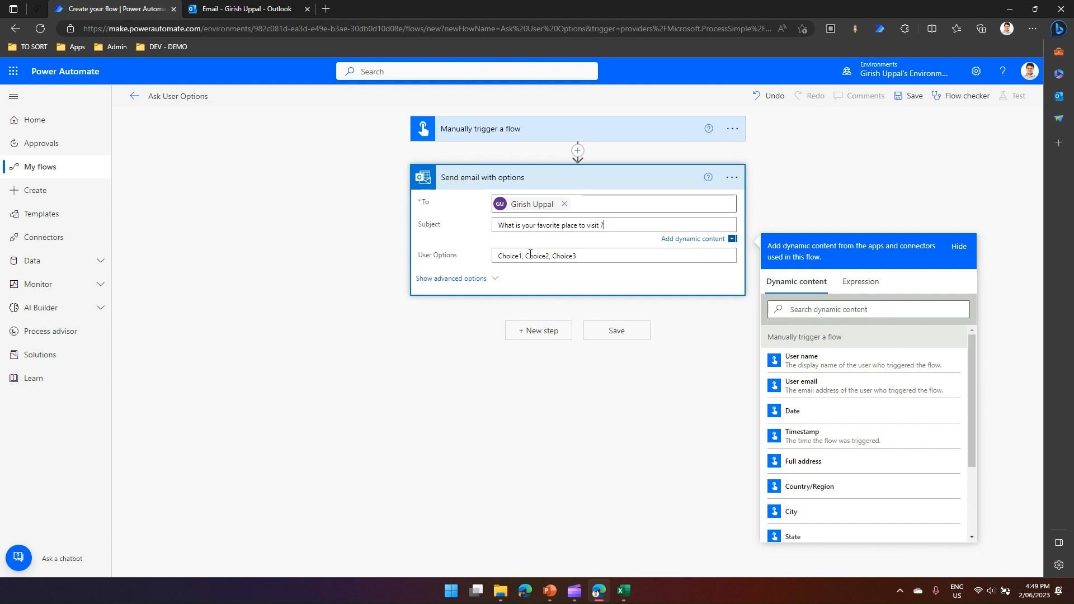
Set the user options to "Brisbane, Gold Coast, Sunshine Coast" and save the flow.
left_click_drag(585, 256, 480, 260)
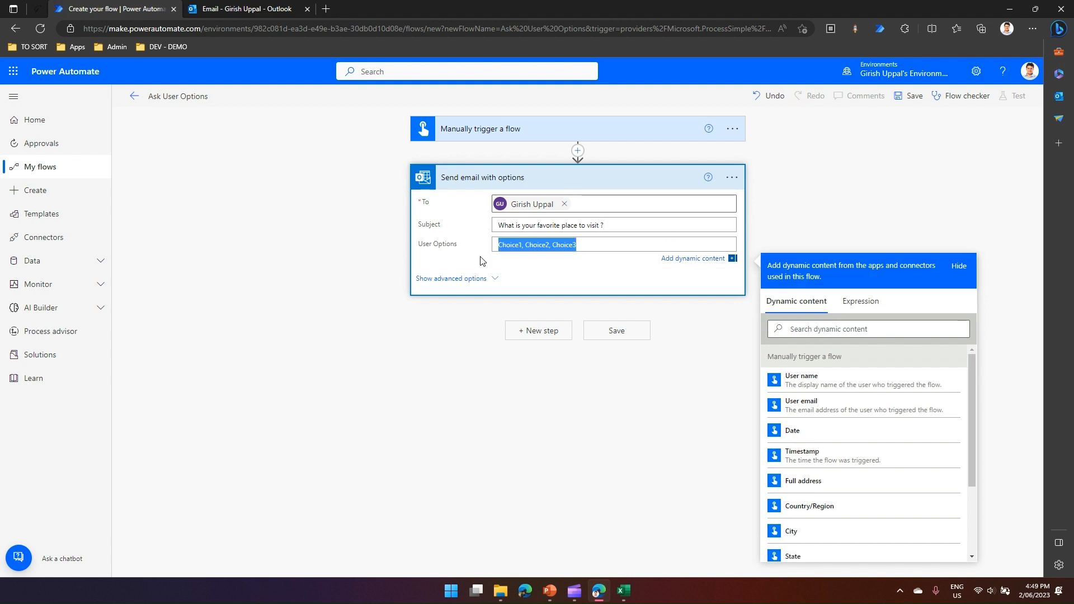
type("Brisbane")
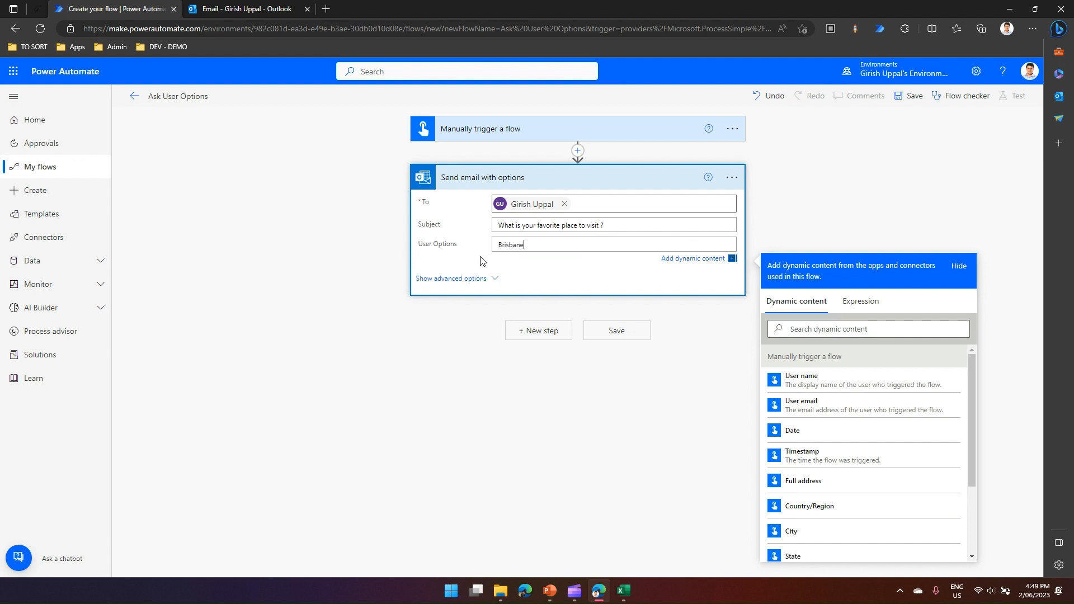
type(", Gold Coast, Sunshine Coast")
left_click(798, 204)
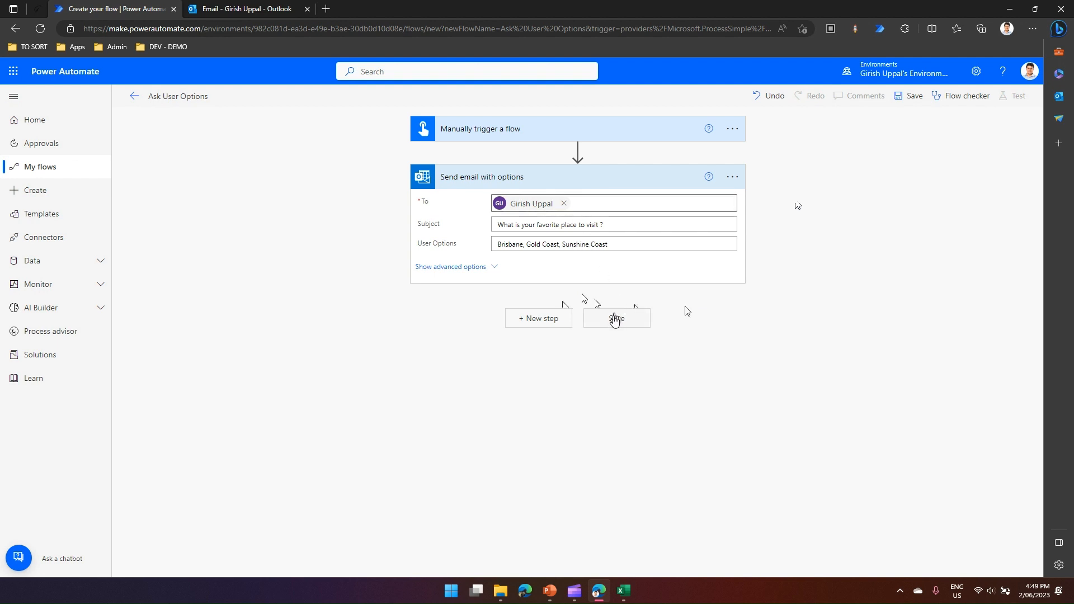
left_click(625, 322)
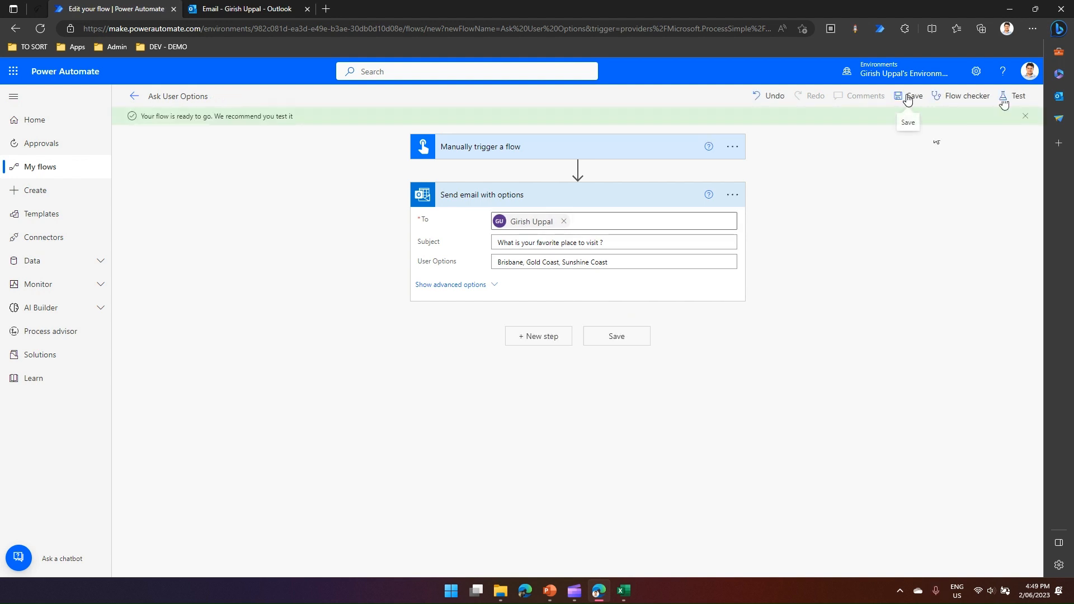
left_click(908, 98)
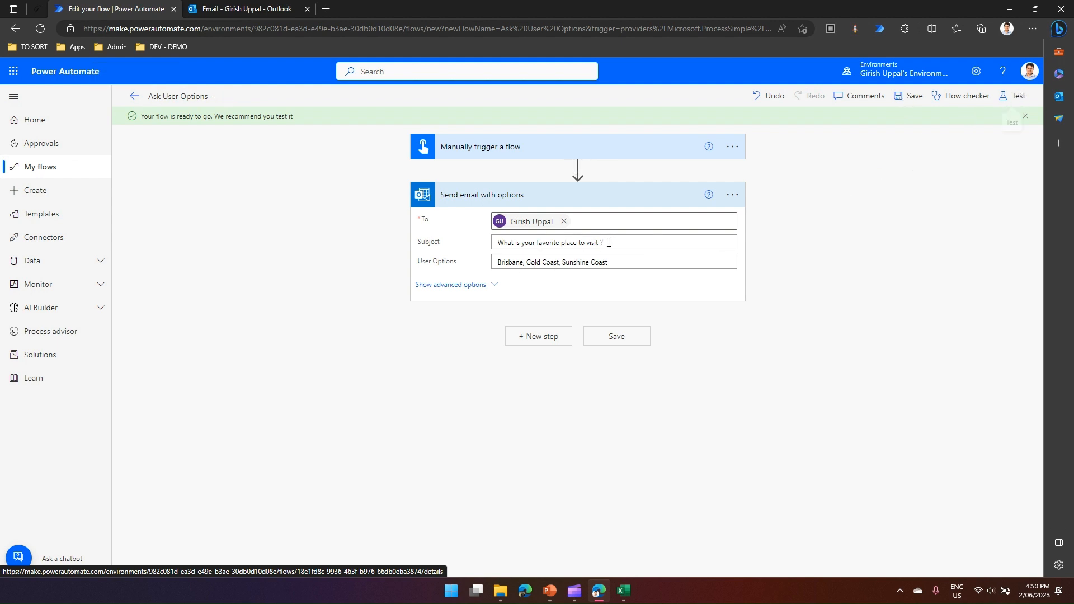
Test the flow manually using the existing Office 365 Outlook connection.
left_click(1017, 99)
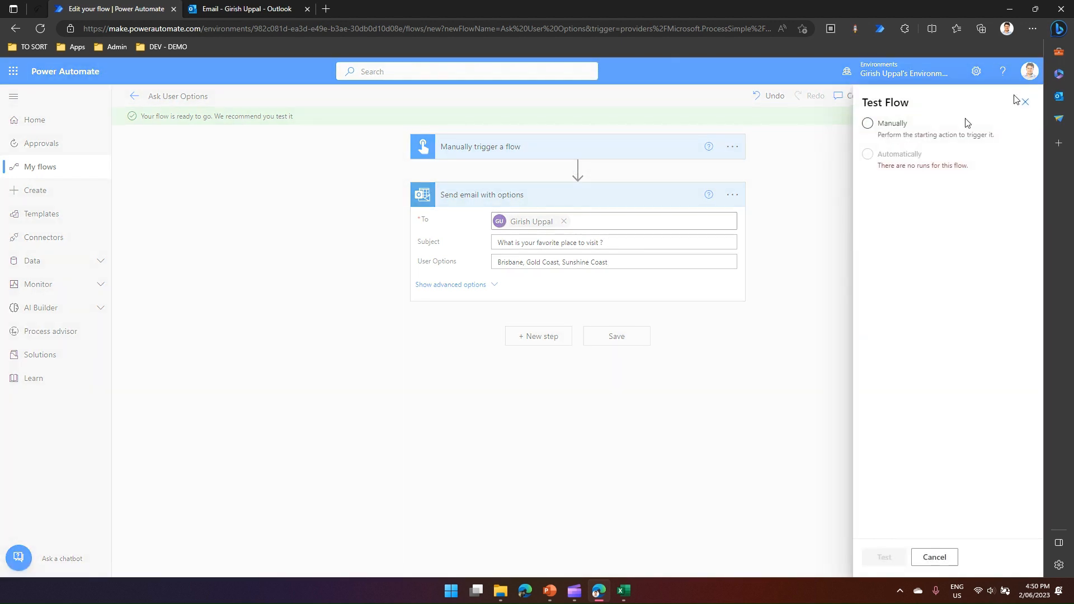
left_click(882, 131)
left_click(883, 559)
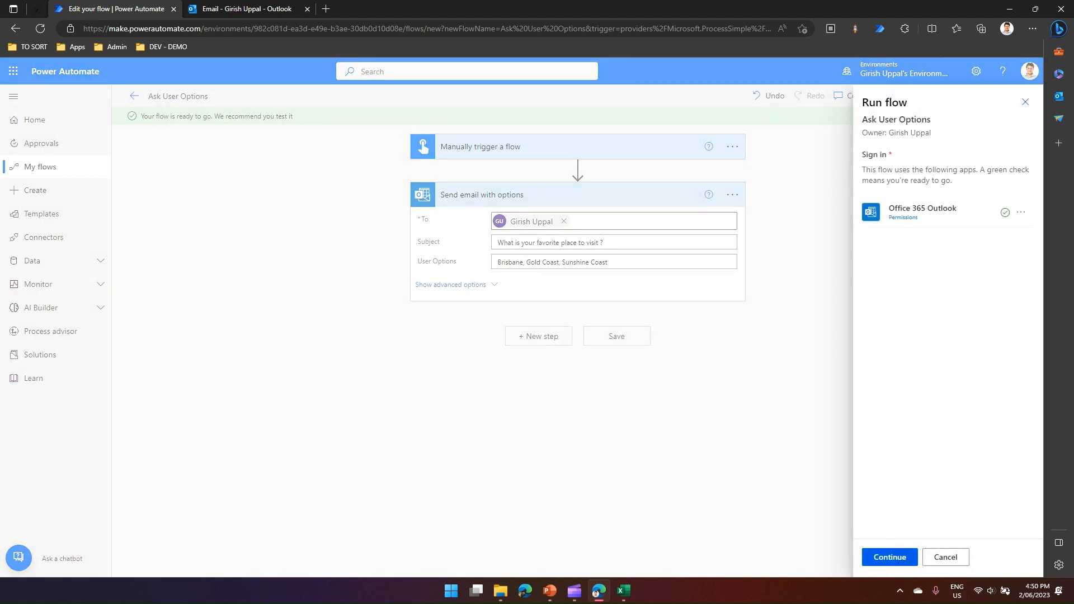
left_click(900, 559)
left_click(901, 558)
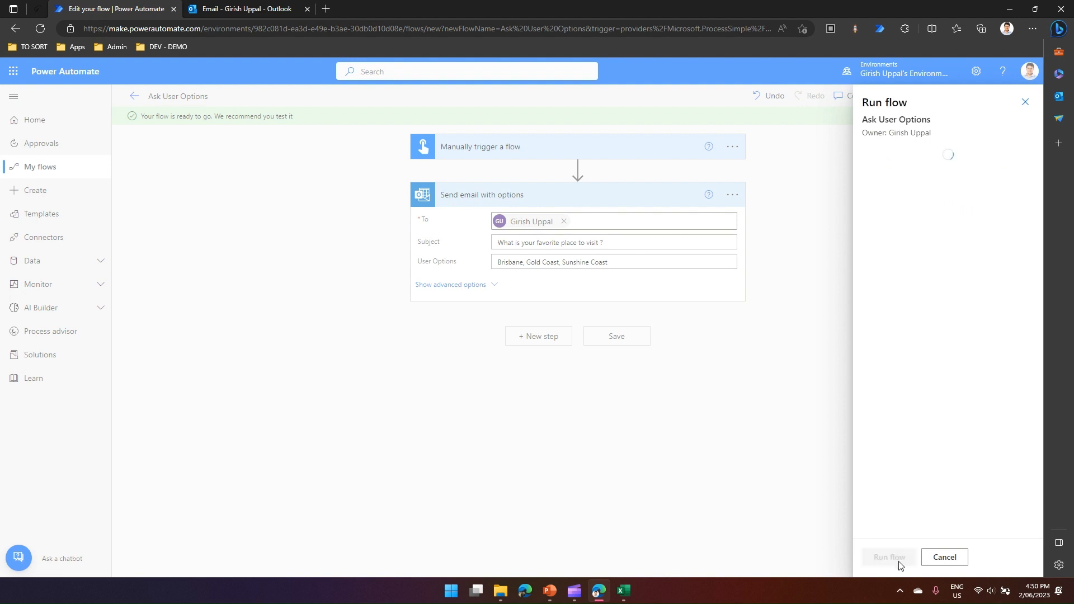
left_click(894, 557)
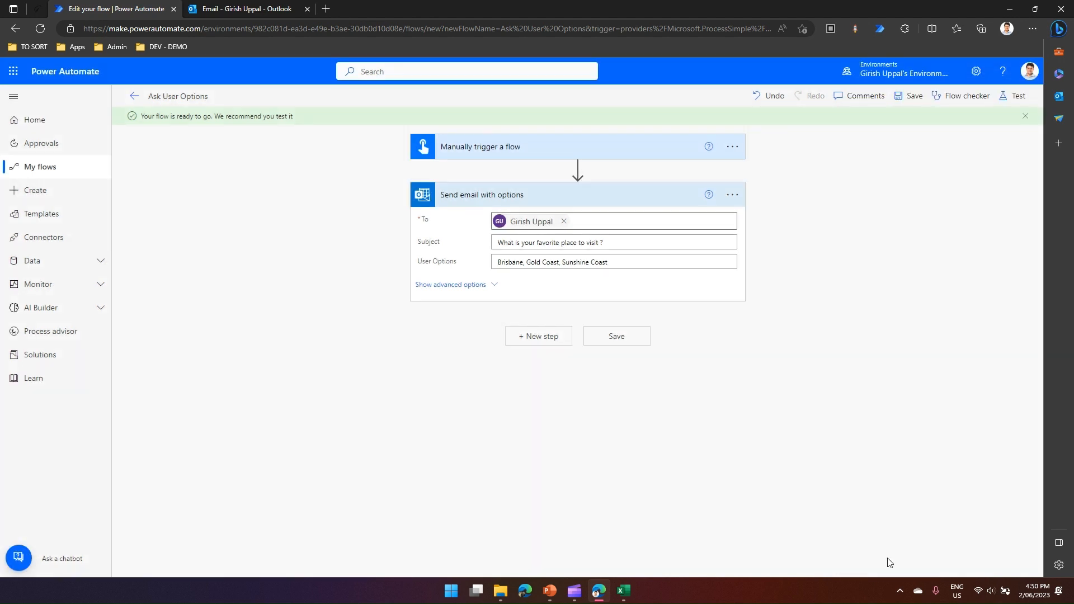
Switch to Outlook, open the "What is your favorite place to visit ?" email and respond with Gold Coast on its message card.
left_click(245, 10)
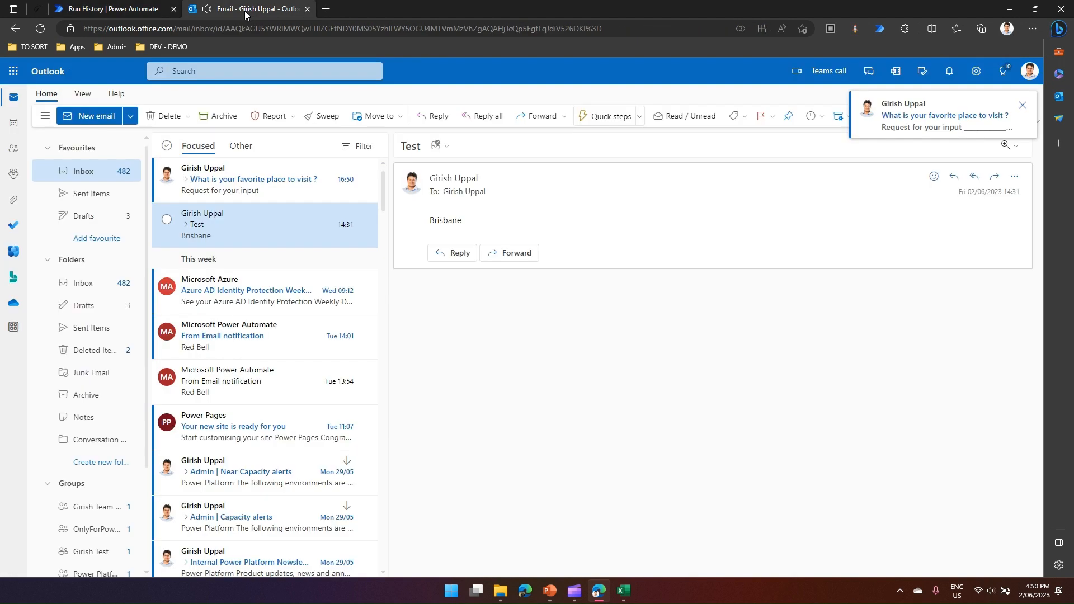
left_click(228, 185)
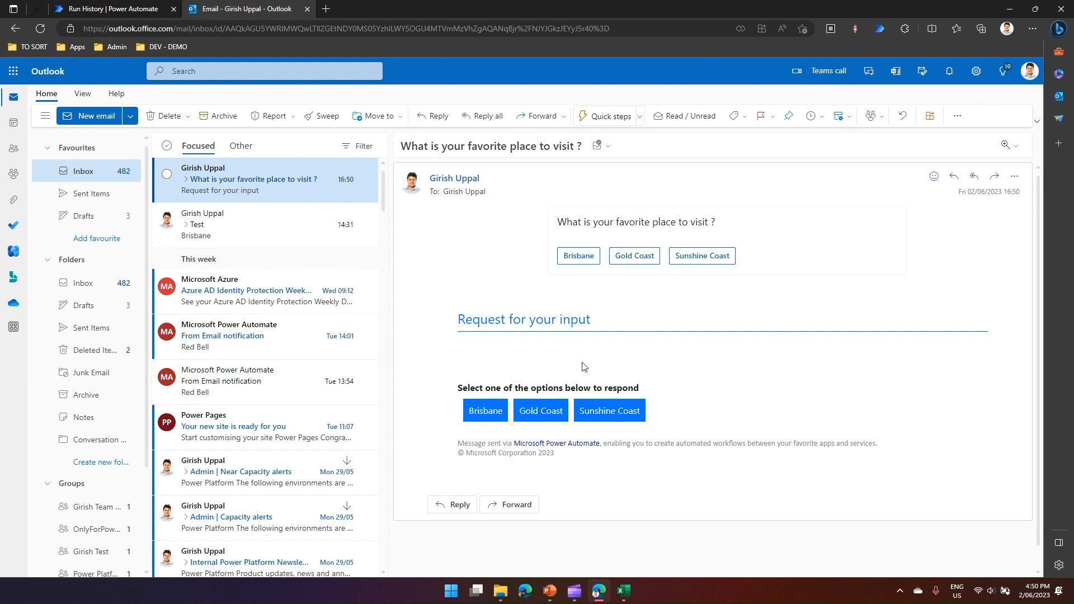
left_click(627, 255)
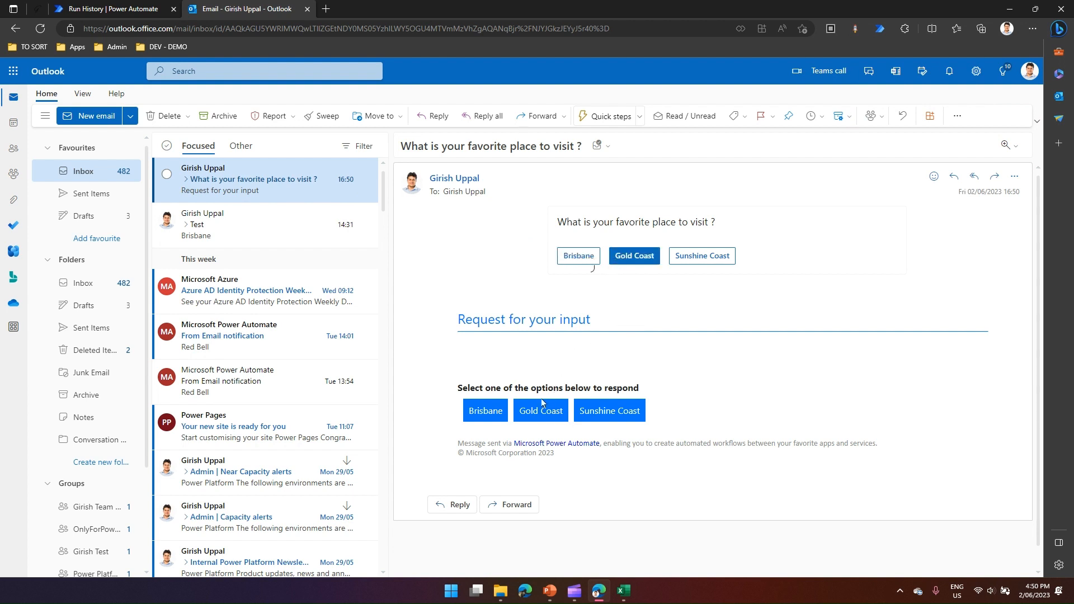
left_click(580, 259)
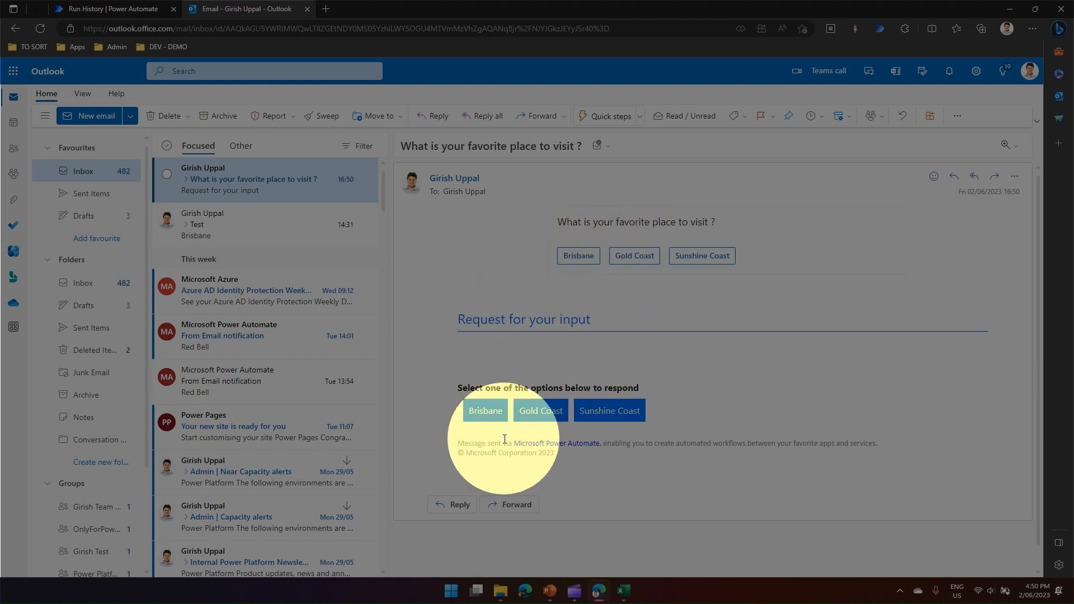
left_click(582, 257)
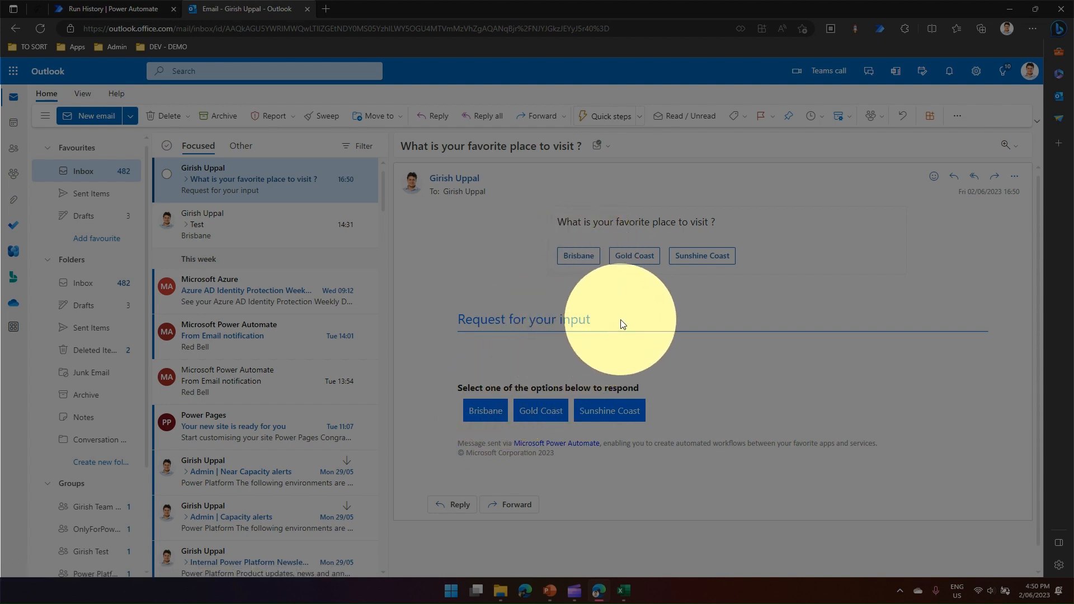
key("Escape")
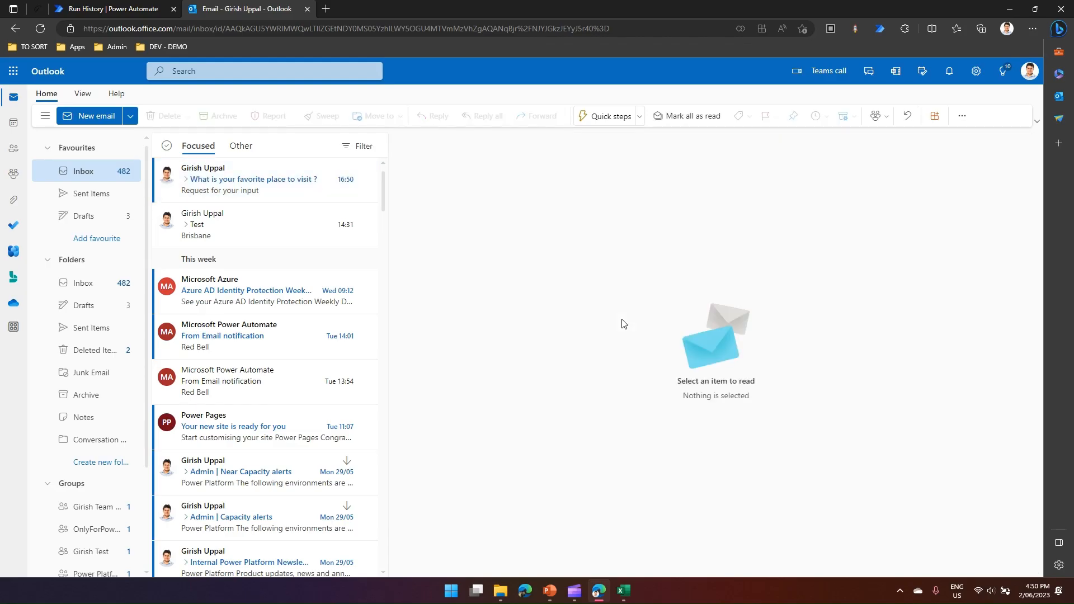
left_click(239, 184)
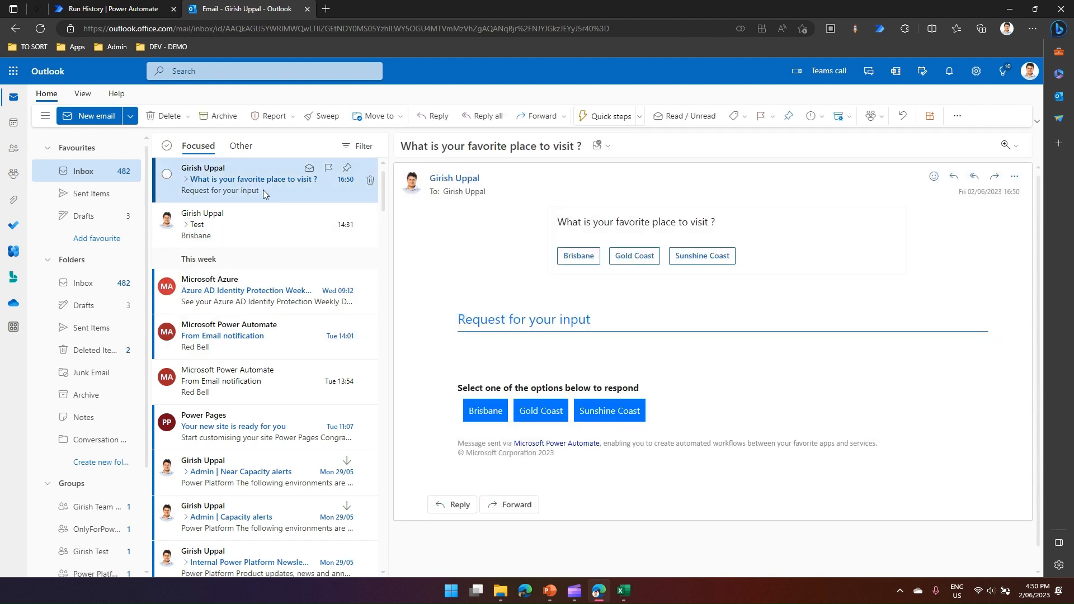
left_click(636, 257)
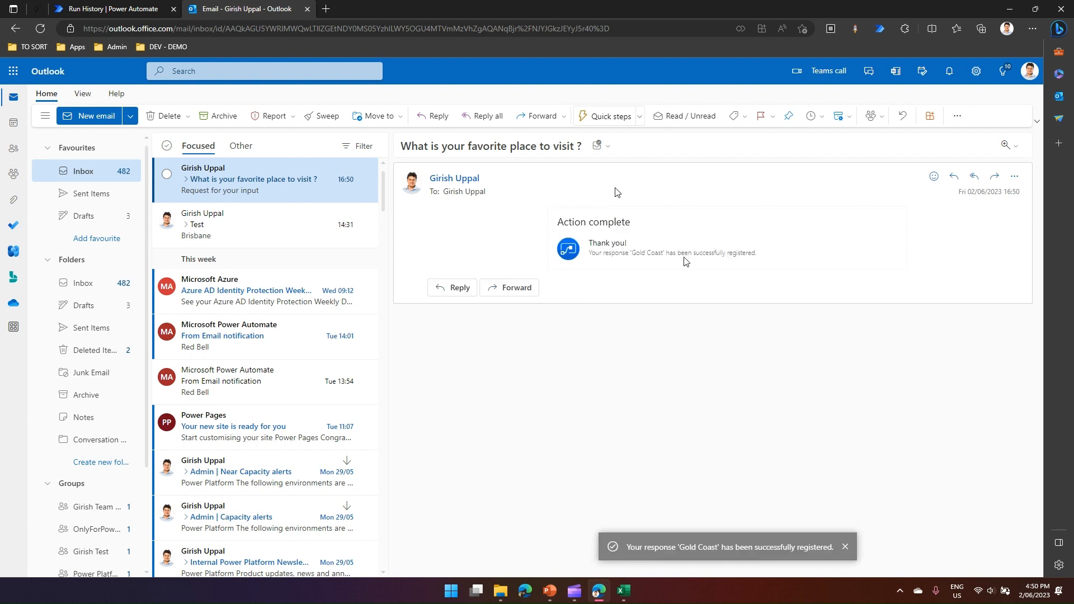
Return to Power Automate, reopen the flow for editing and expand the advanced options of the "Send email with options" action.
left_click(157, 14)
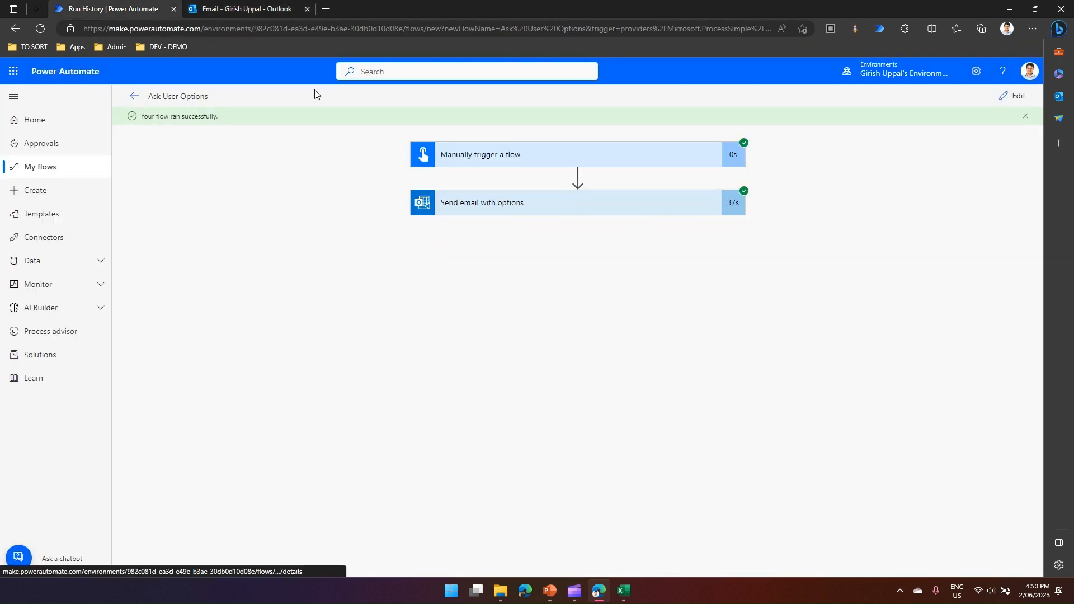
left_click(1010, 96)
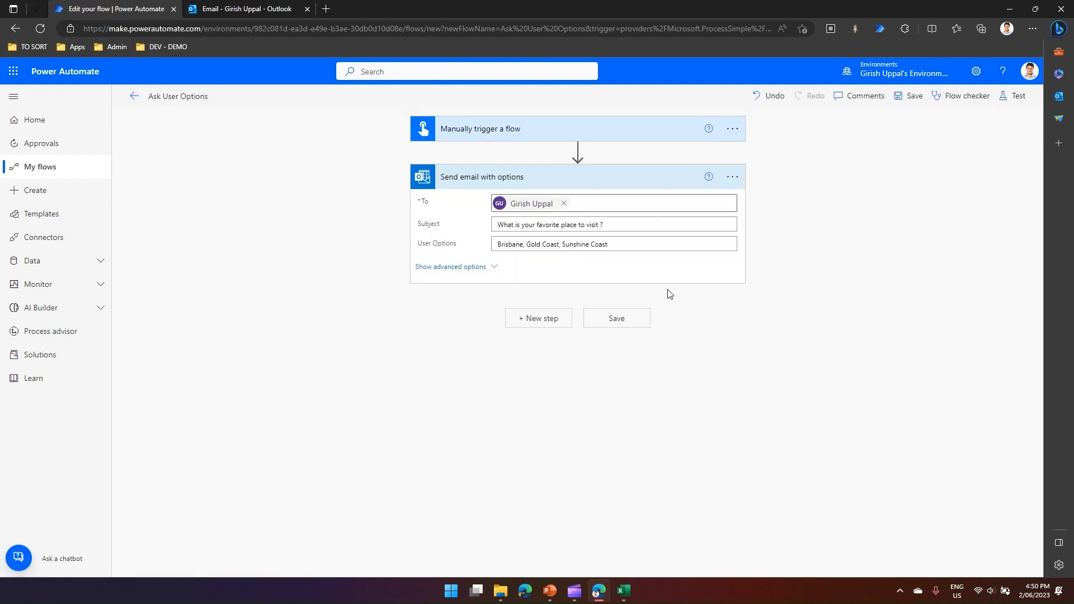
left_click(454, 271)
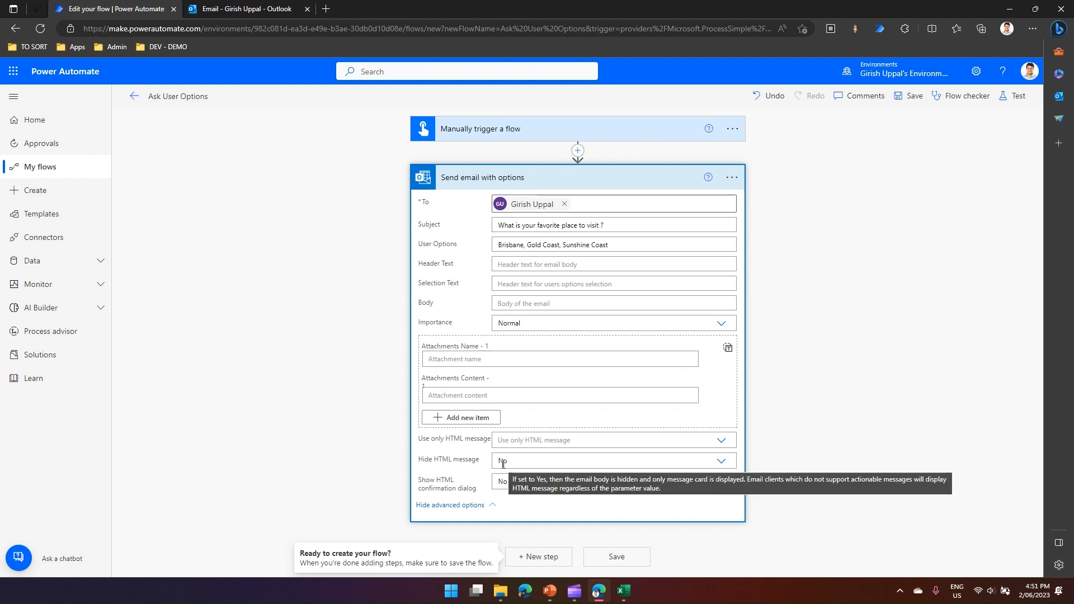
Set Hide HTML message to Yes in the "Send email with options" action and save the flow.
left_click(722, 462)
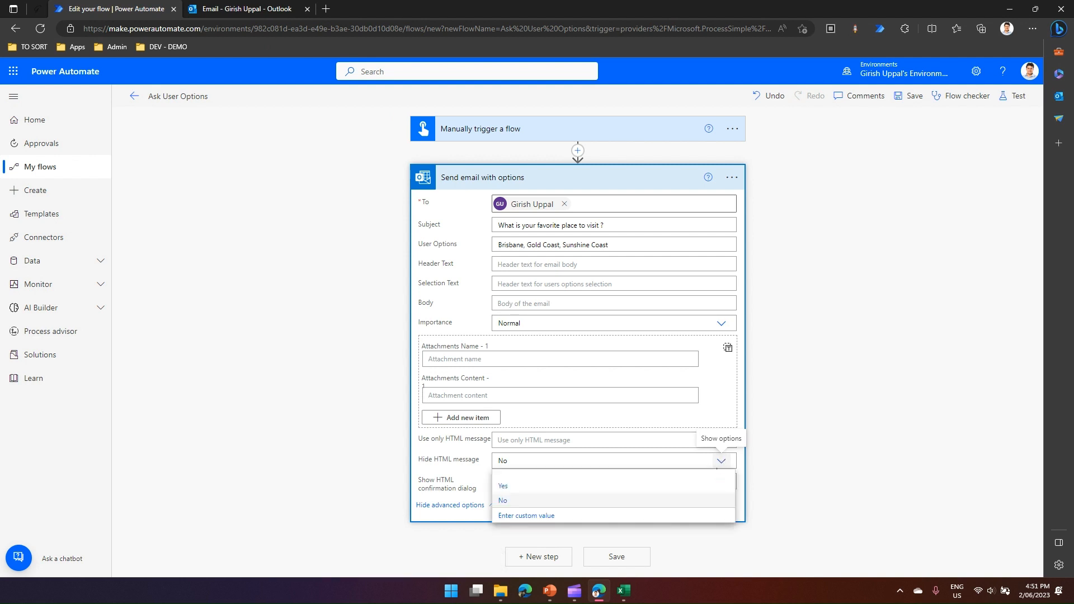
left_click(507, 488)
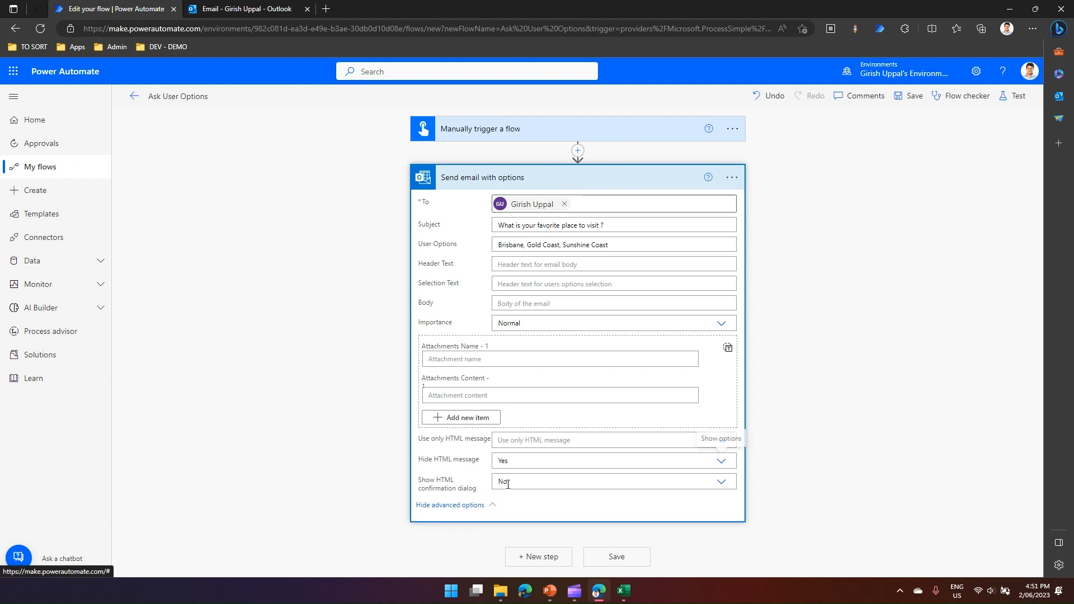
left_click(602, 558)
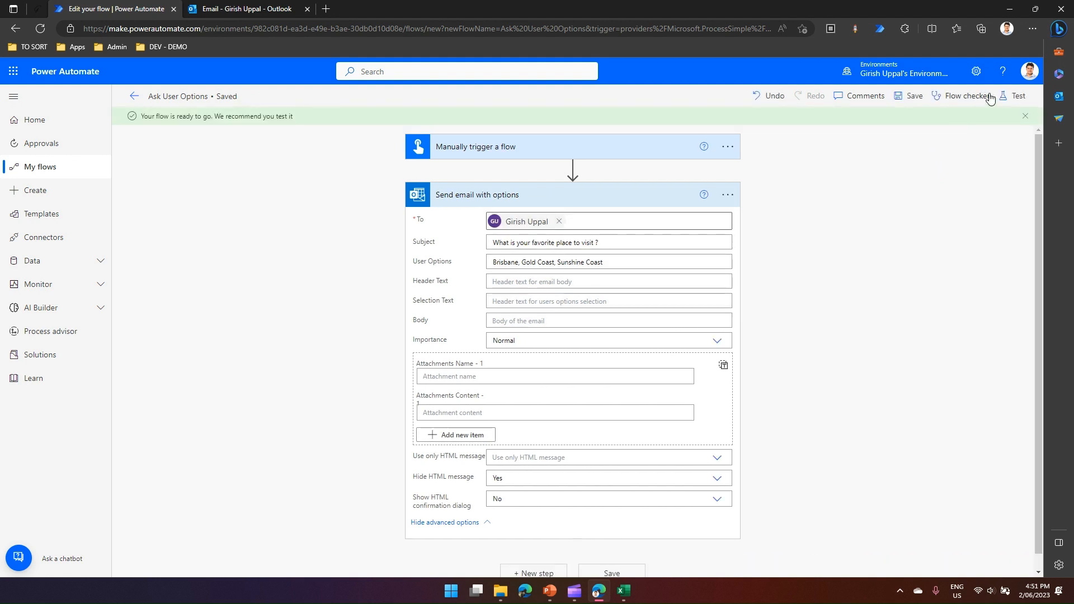
Run a manual test of the flow with the HTML message hidden.
left_click(1012, 96)
left_click(881, 559)
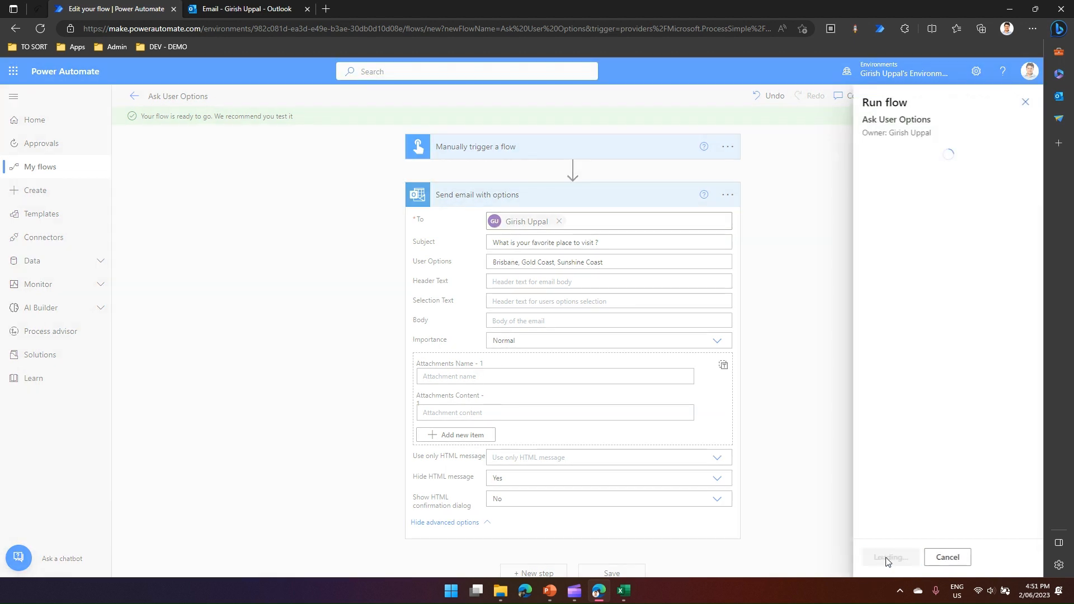
left_click(894, 560)
left_click(895, 559)
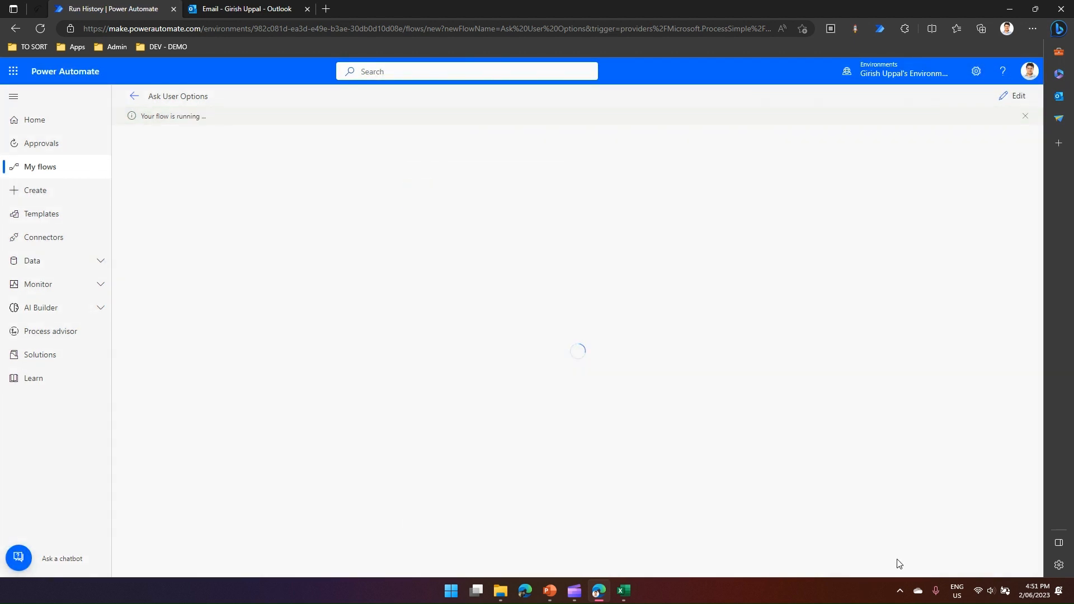
Switch to Outlook, open the newest "What is your favorite place to visit ?" email and respond with Sunshine Coast.
left_click(269, 8)
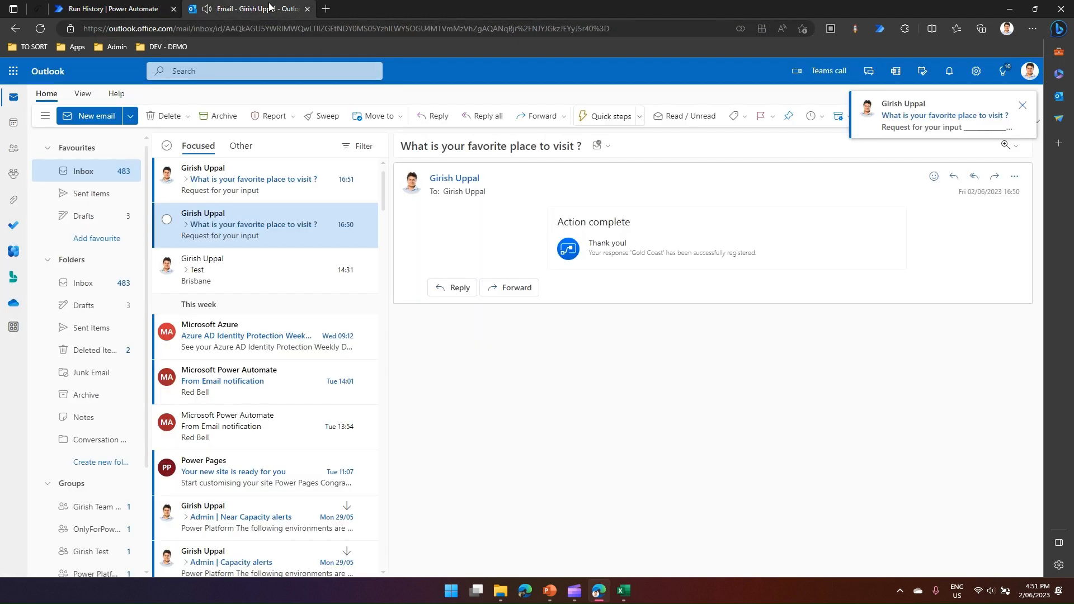
left_click(248, 188)
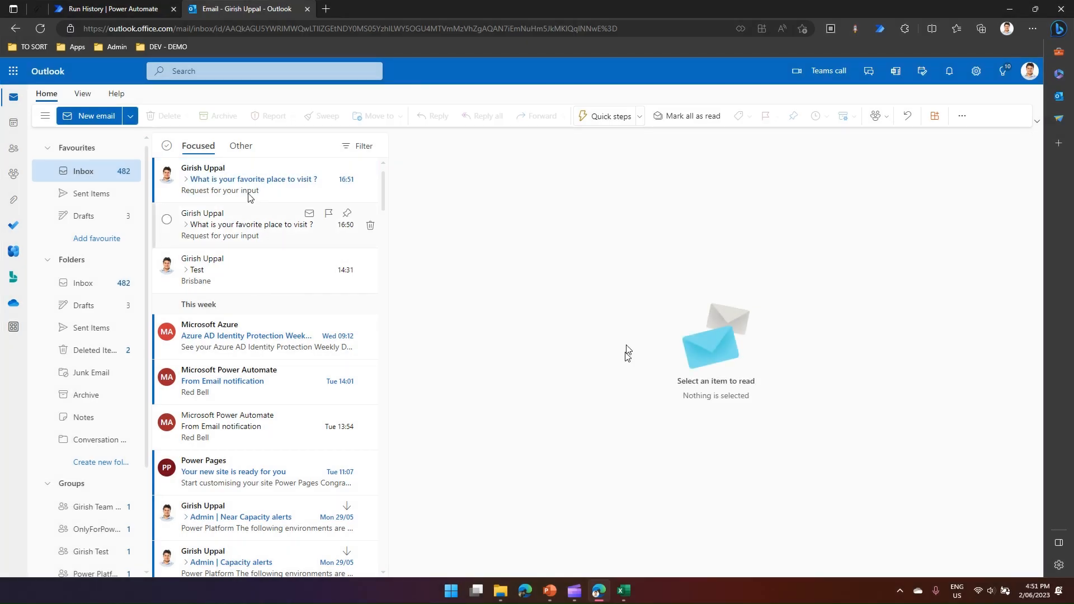
left_click(241, 184)
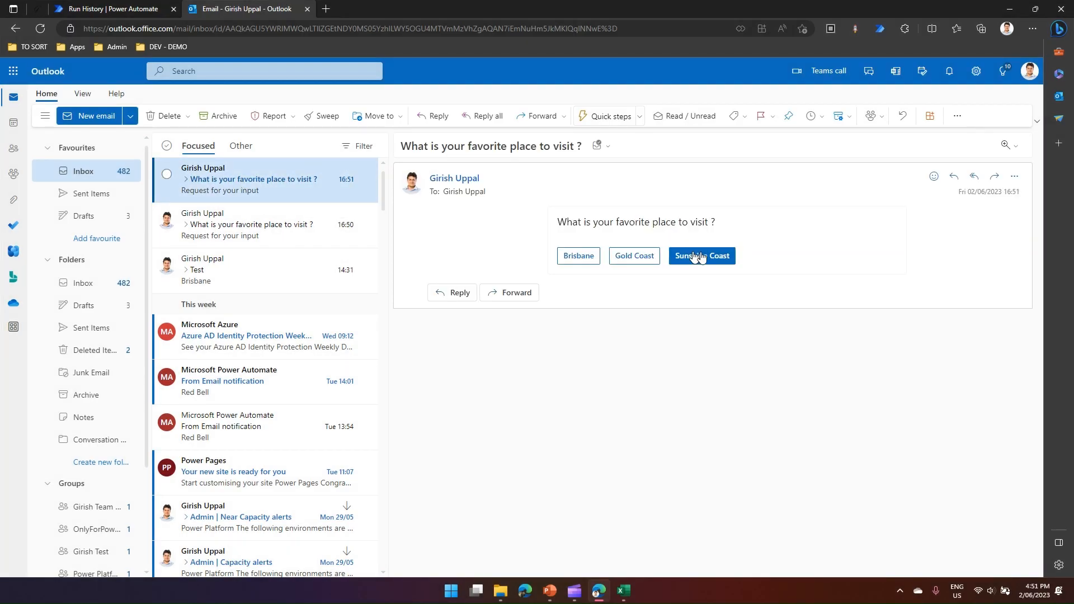
left_click(708, 256)
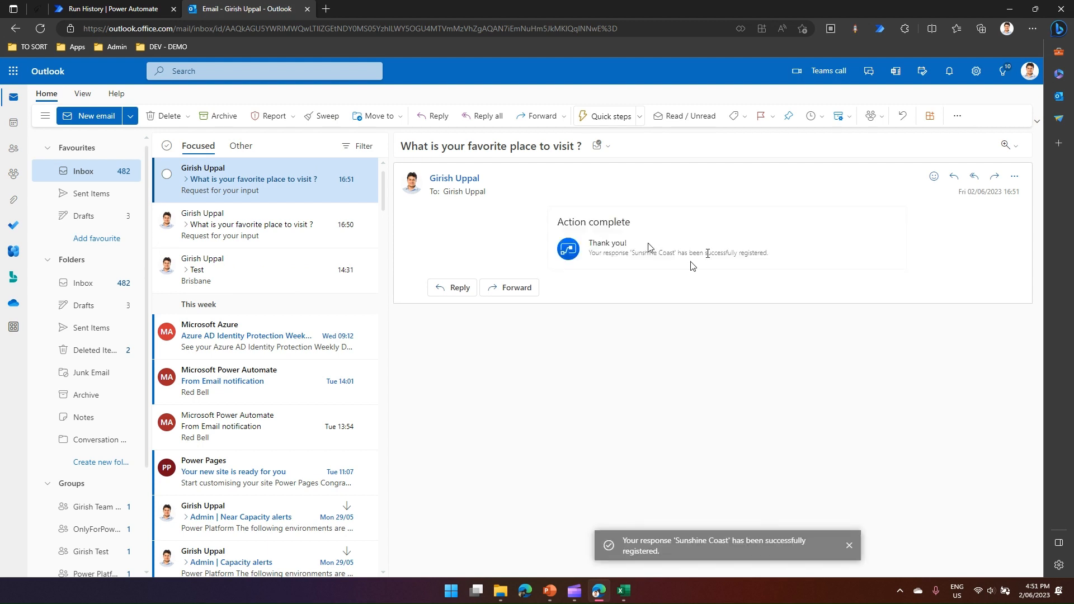
Return to Power Automate, reopen the flow for editing and add an Office 365 Outlook "Send an email (V2)" action at the end.
left_click(96, 6)
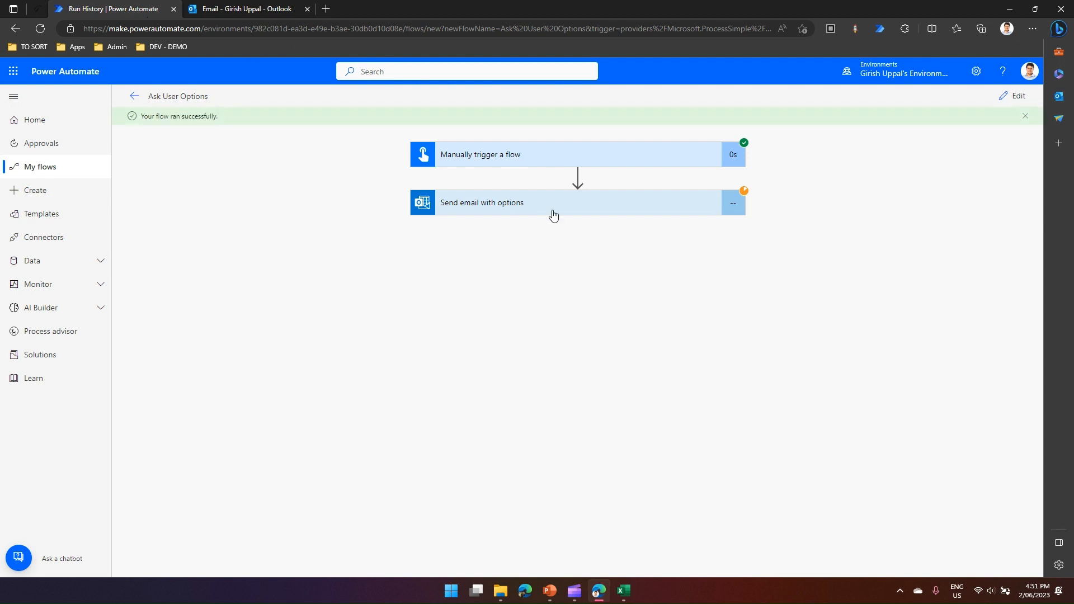
left_click(1010, 98)
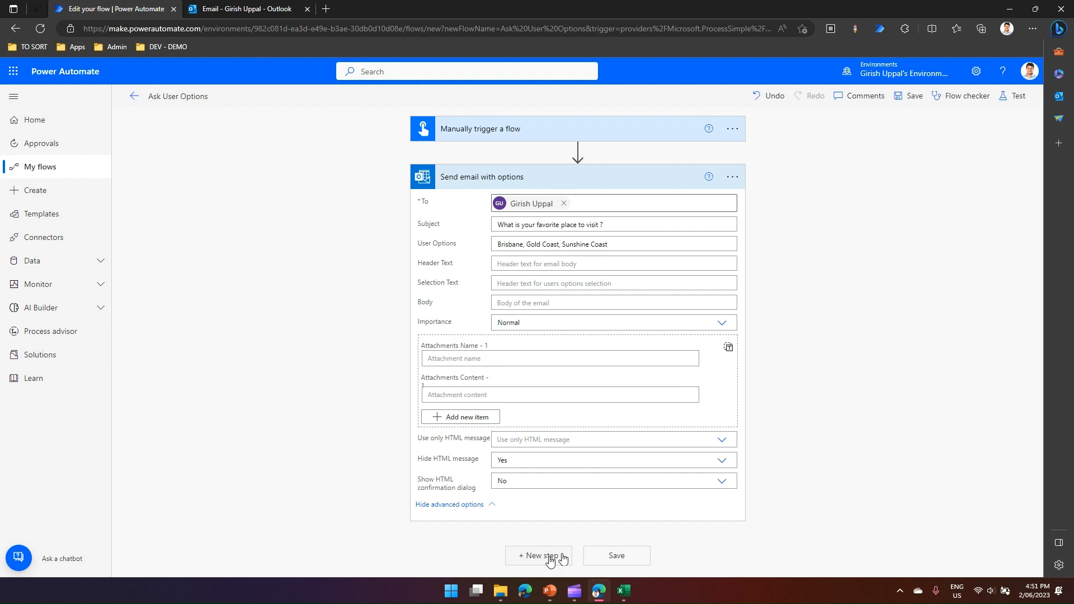
left_click(551, 558)
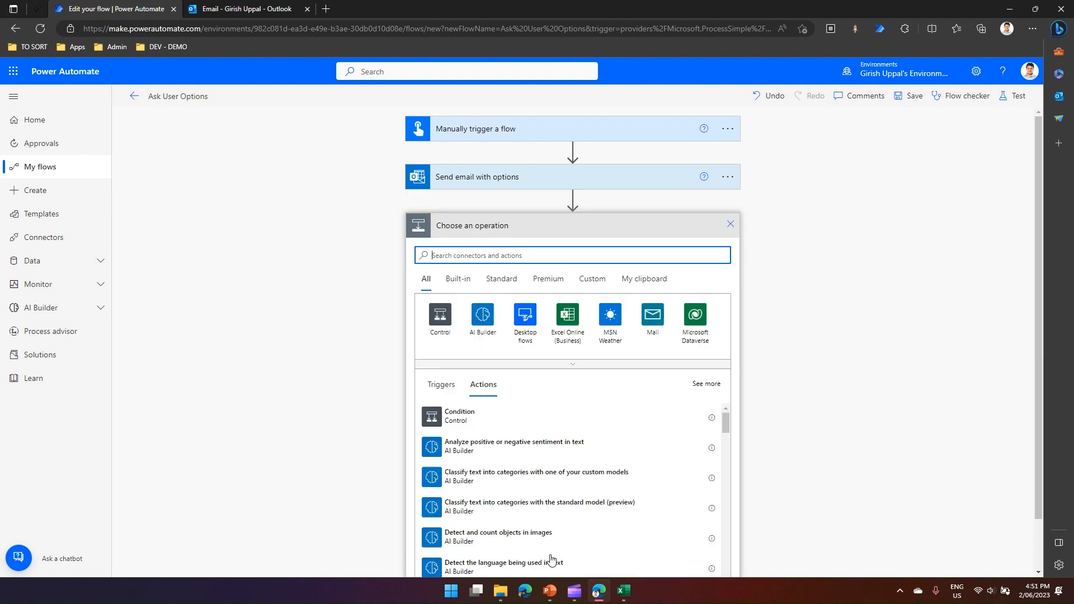
type("e")
key("BackSpace")
type("send")
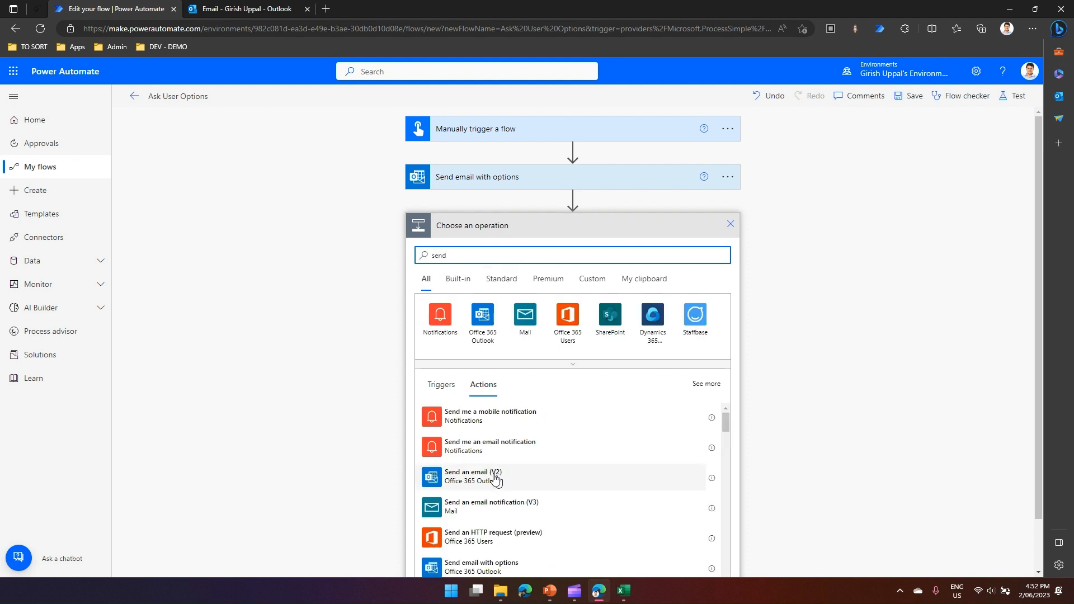
left_click(495, 480)
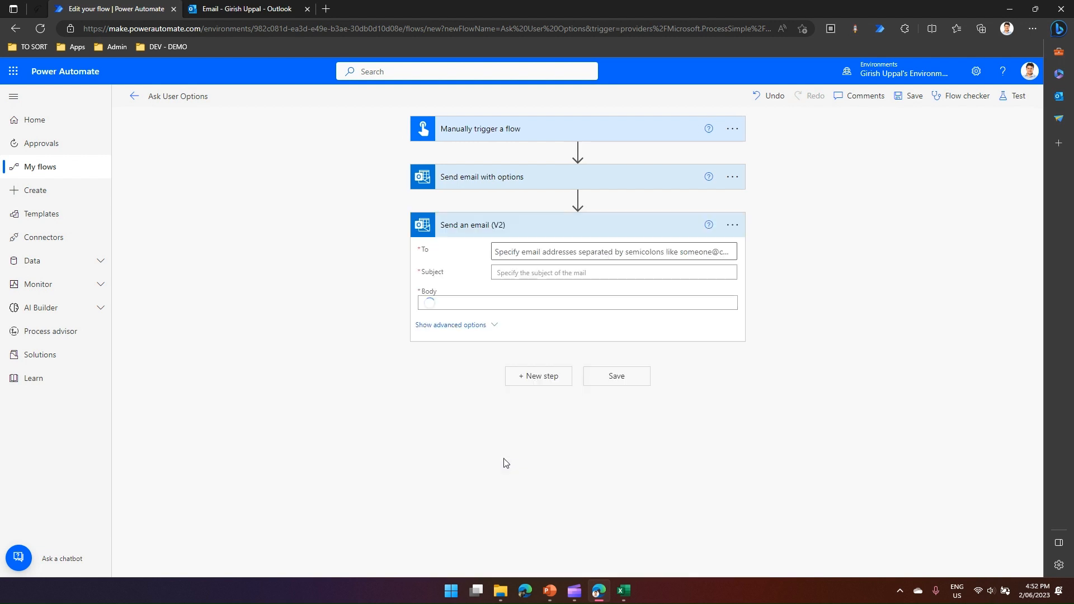
Address the "Send an email (V2)" action to the flow owner and set its subject to "Response selected by User".
left_click(529, 250)
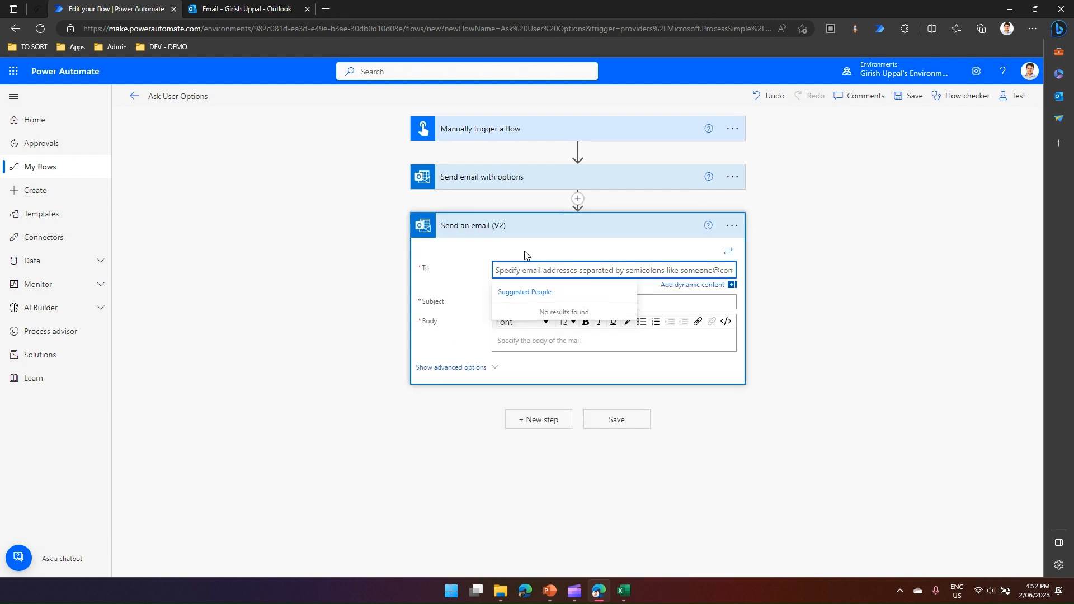
type("Girish Uppal")
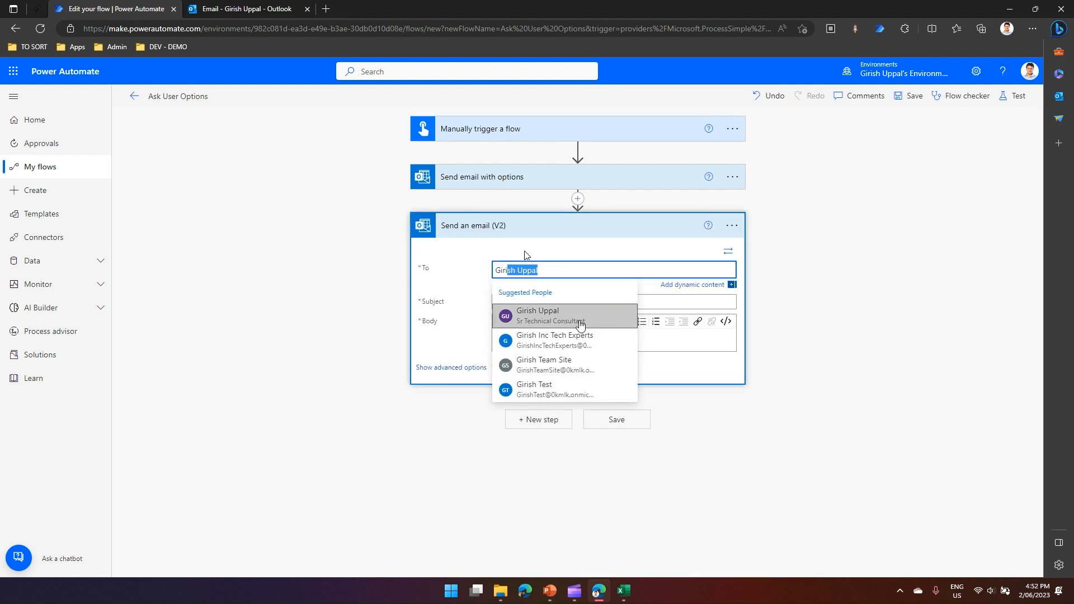
key("Return")
left_click(527, 302)
type("Response selected by User")
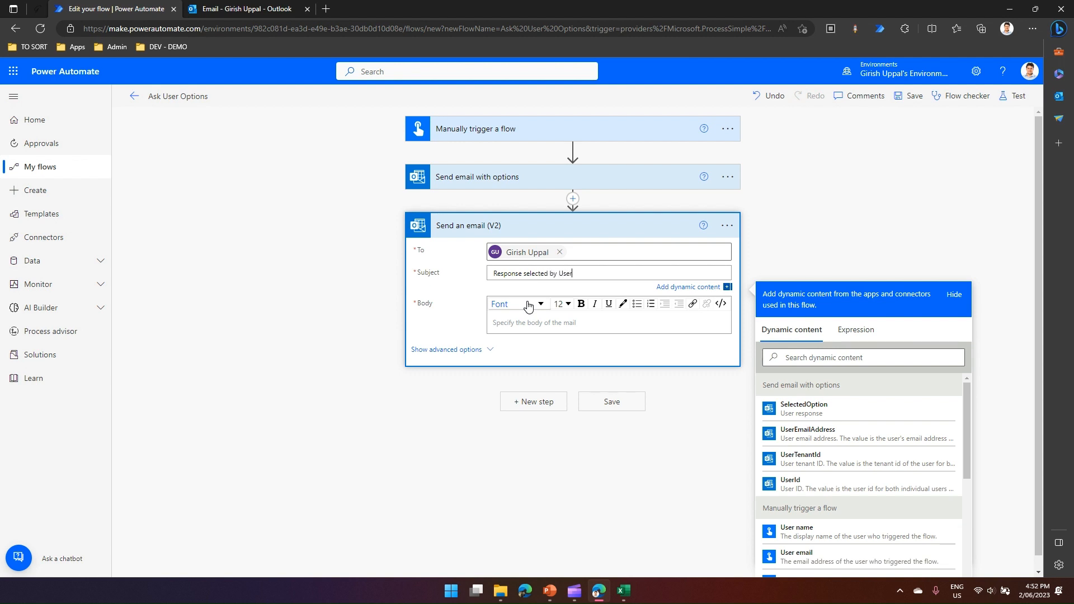
Write "The response selected is:" in the email body followed by the SelectedOption dynamic content, and save the flow.
left_click(527, 305)
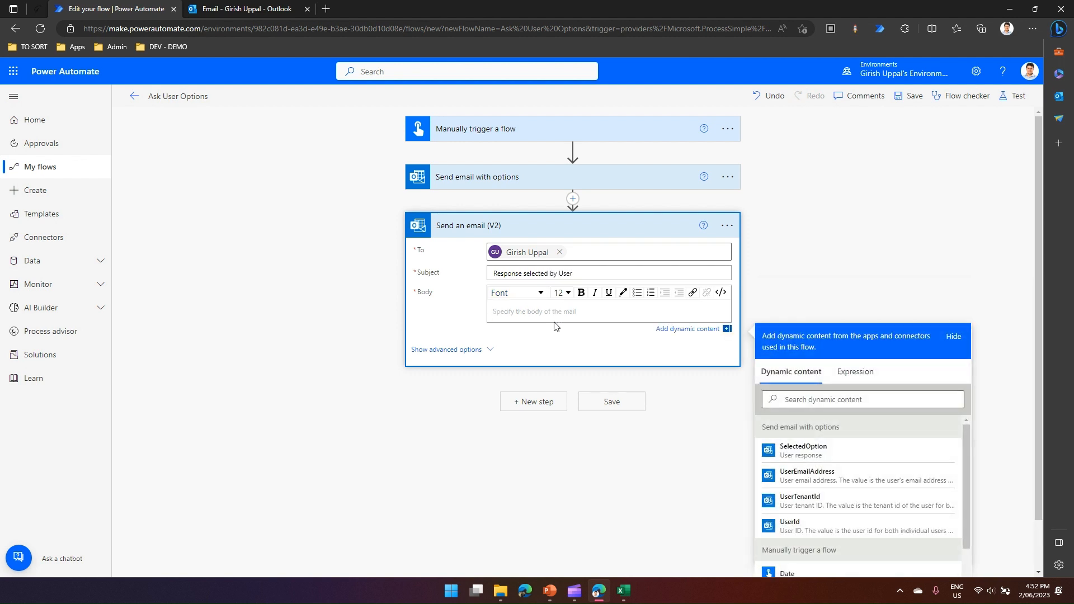
key("Return")
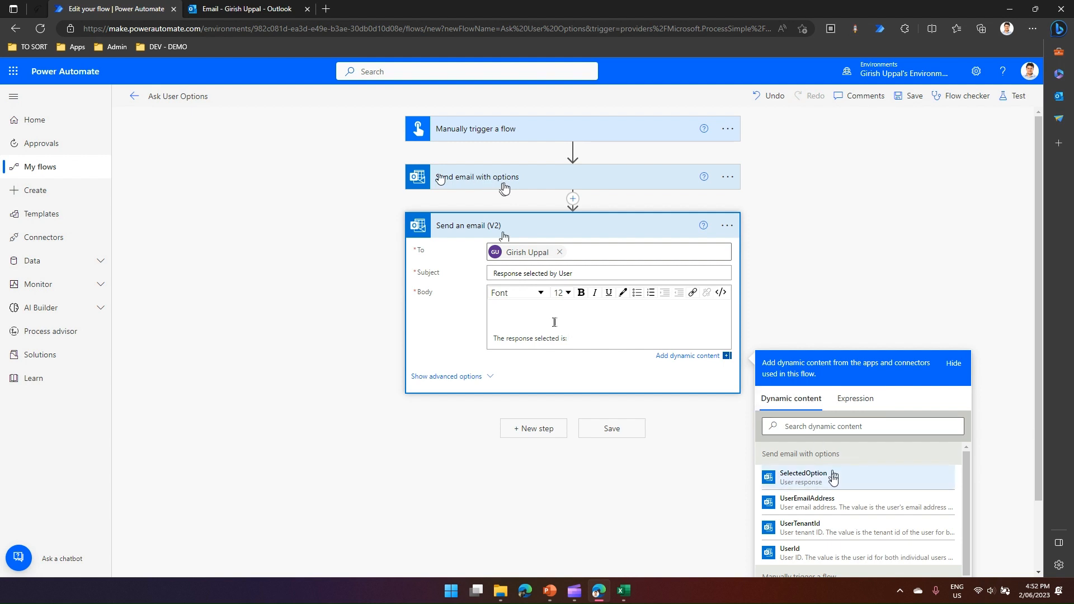
left_click(807, 478)
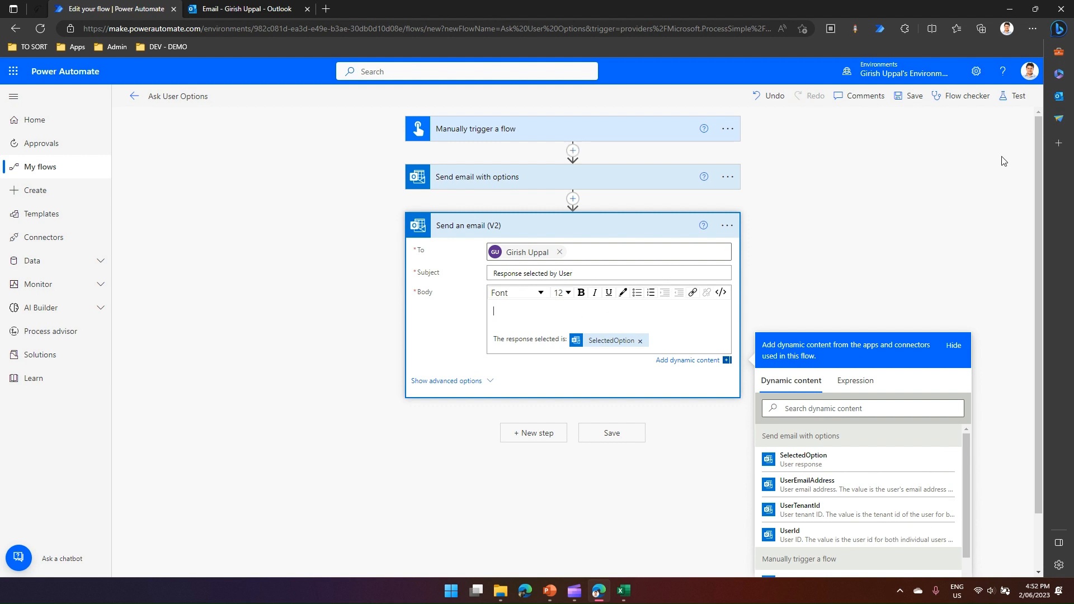
left_click(913, 96)
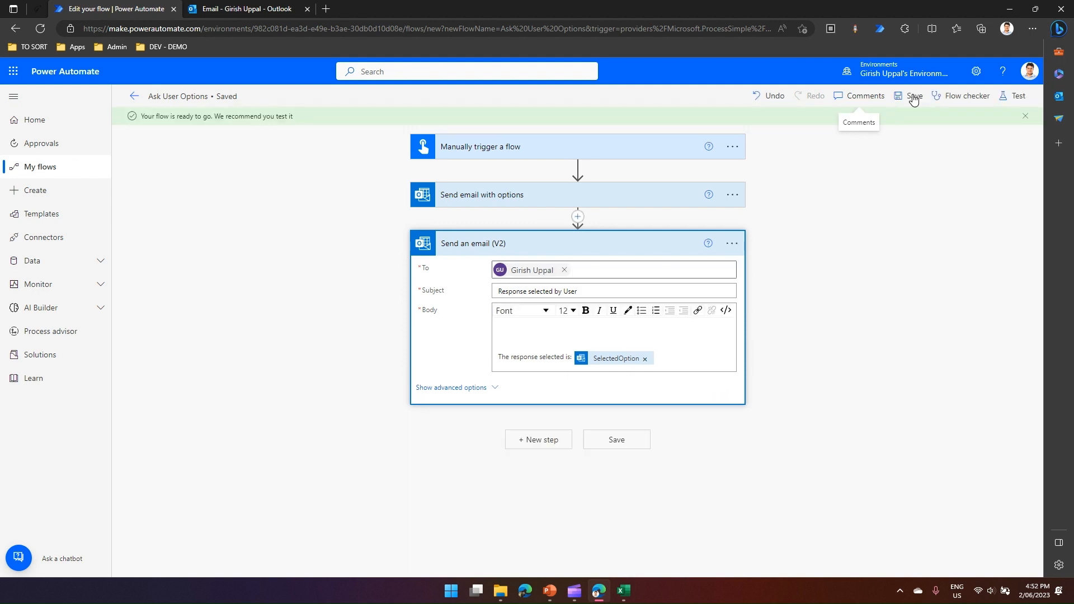
Run a manual test of the flow with the added "Send an email (V2)" action.
left_click(1011, 99)
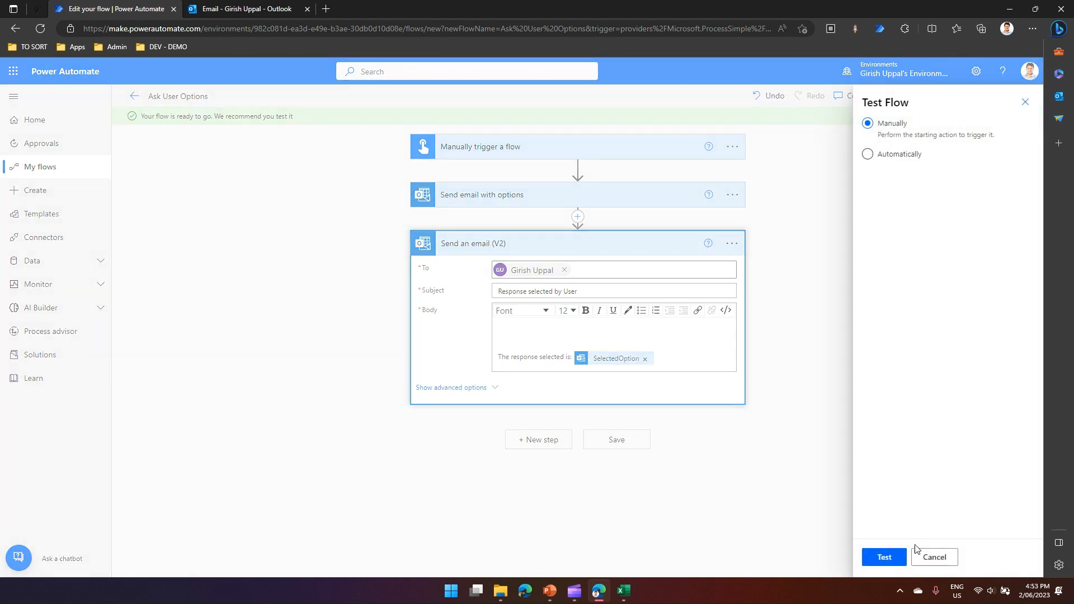
left_click(892, 564)
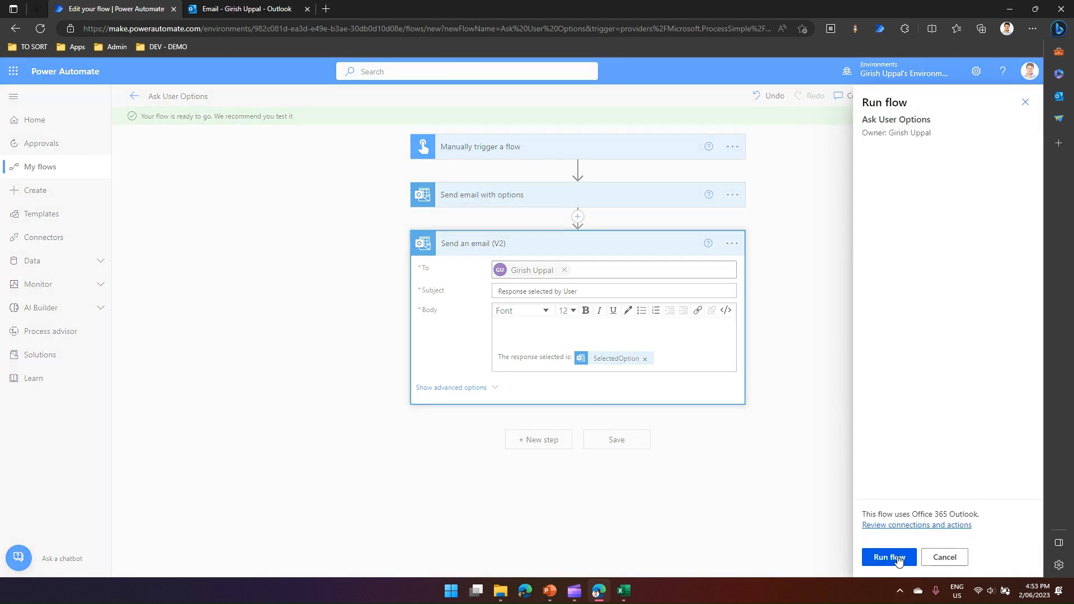
left_click(899, 561)
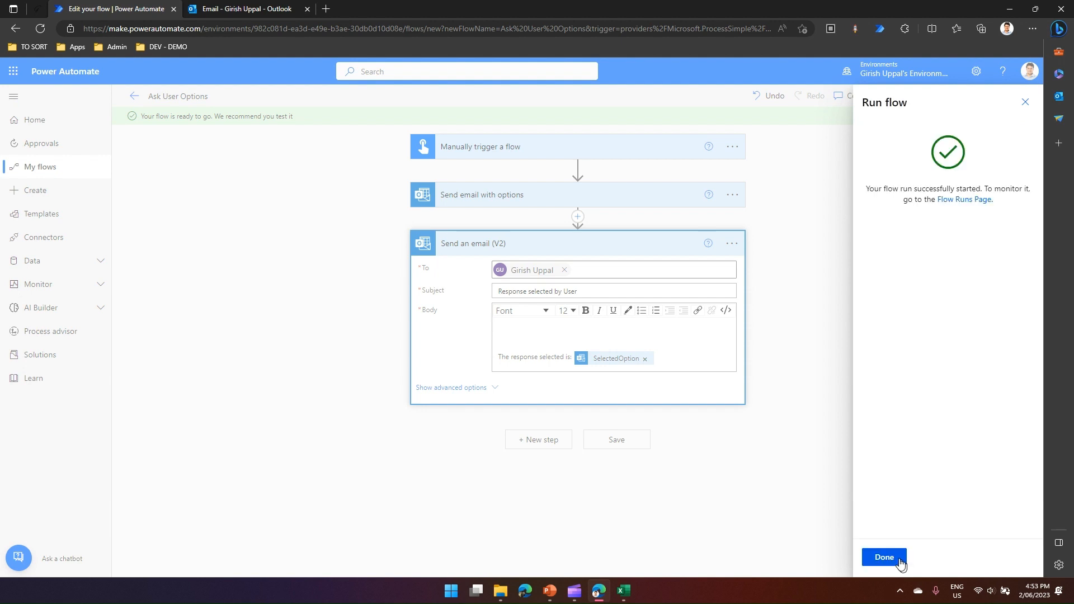
left_click(899, 562)
Switch to Outlook, open the newly received "What is your favorite place to visit ?" email and respond with Brisbane.
left_click(263, 8)
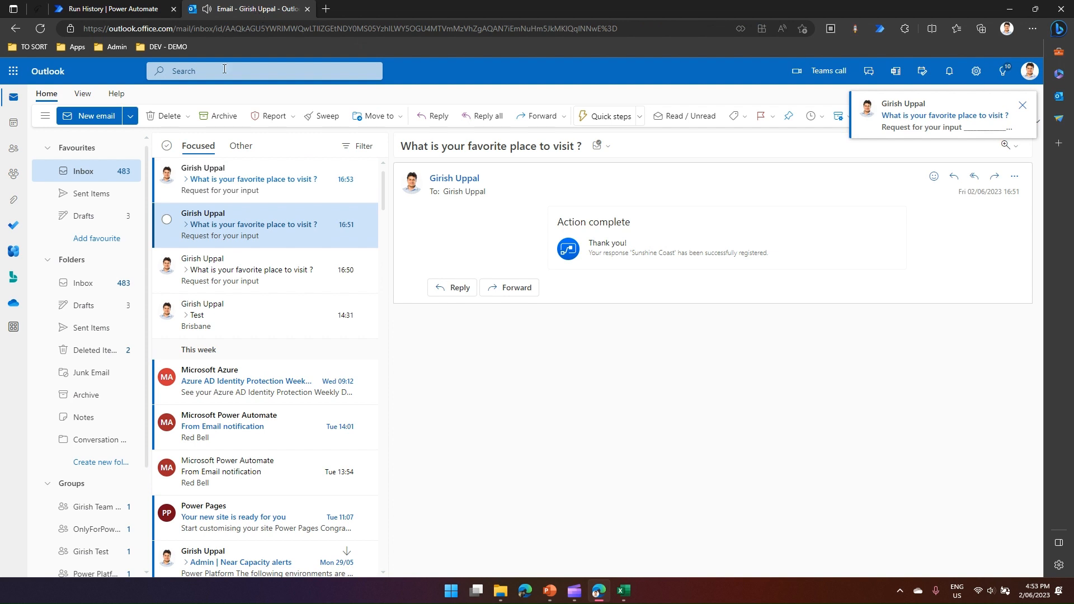
left_click(217, 179)
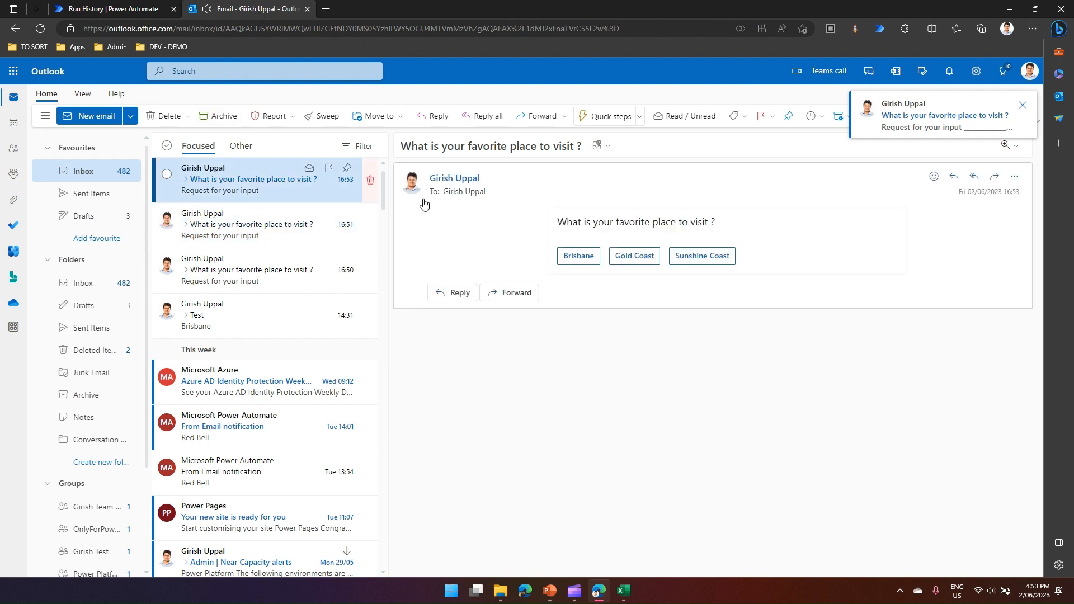
left_click(578, 258)
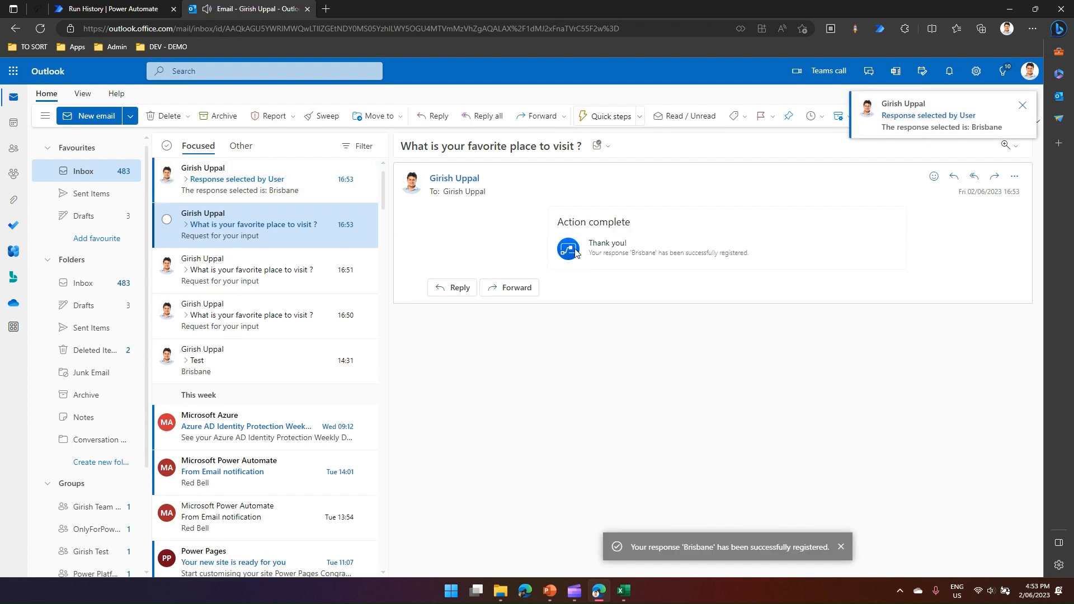
Check the selected option in the "Response selected by User" email, and return to the flow run in Power Automate.
left_click(238, 185)
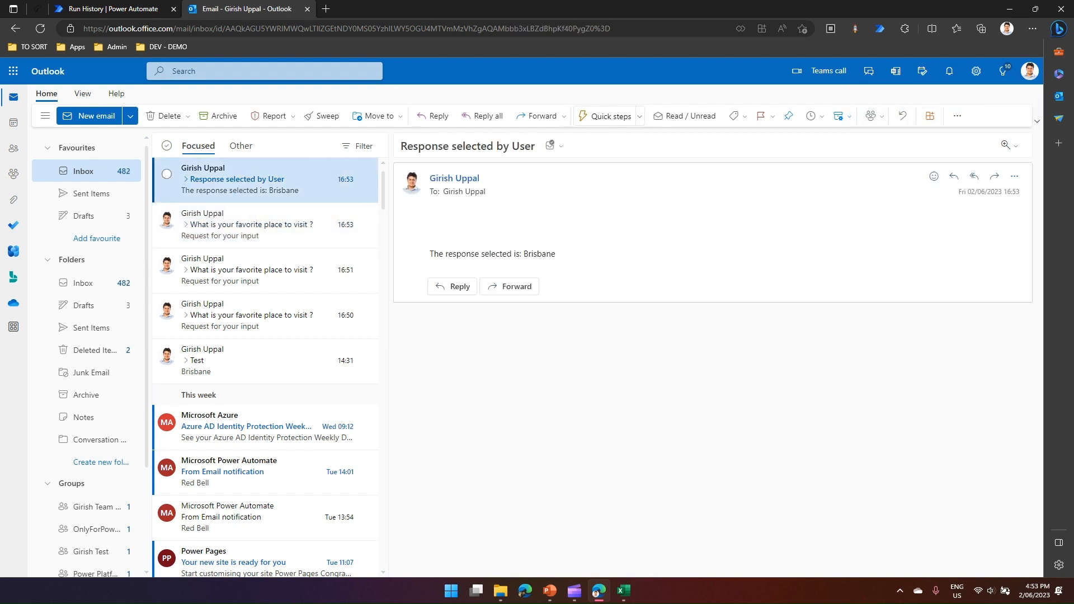
left_click_drag(525, 254, 561, 257)
left_click(101, 8)
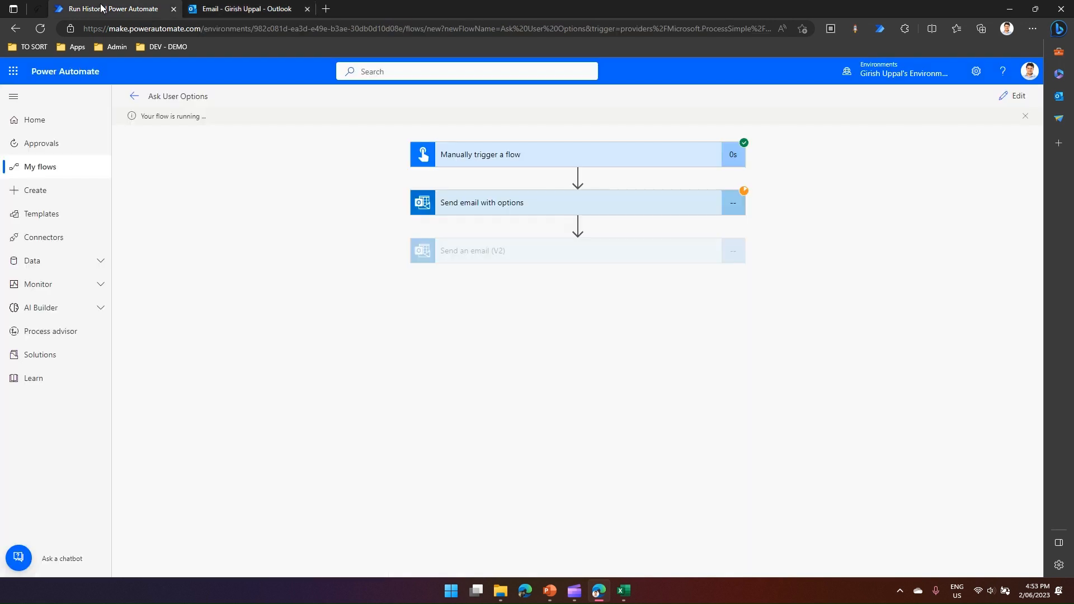